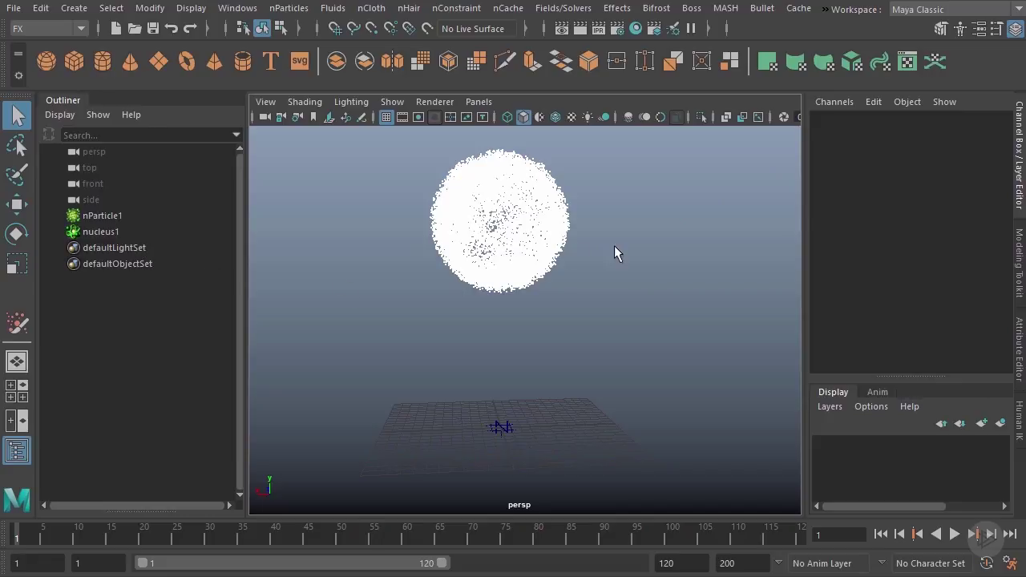
- Play the falling nParticle simulation briefly, then rewind to frame 1
{"action": "left_click", "coordinate": [954, 533]}
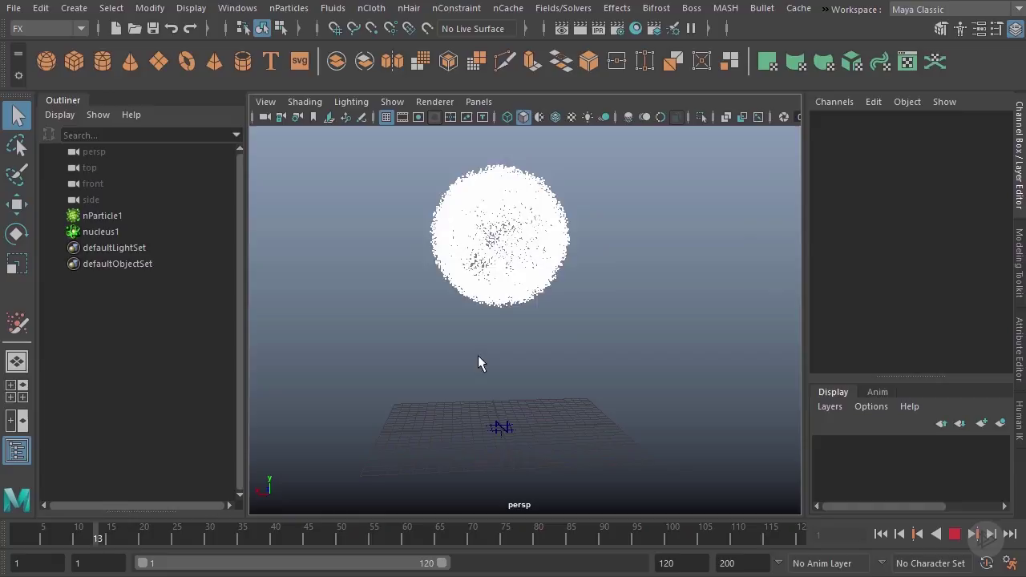
{"action": "left_click", "coordinate": [951, 535]}
{"action": "left_click", "coordinate": [872, 530]}
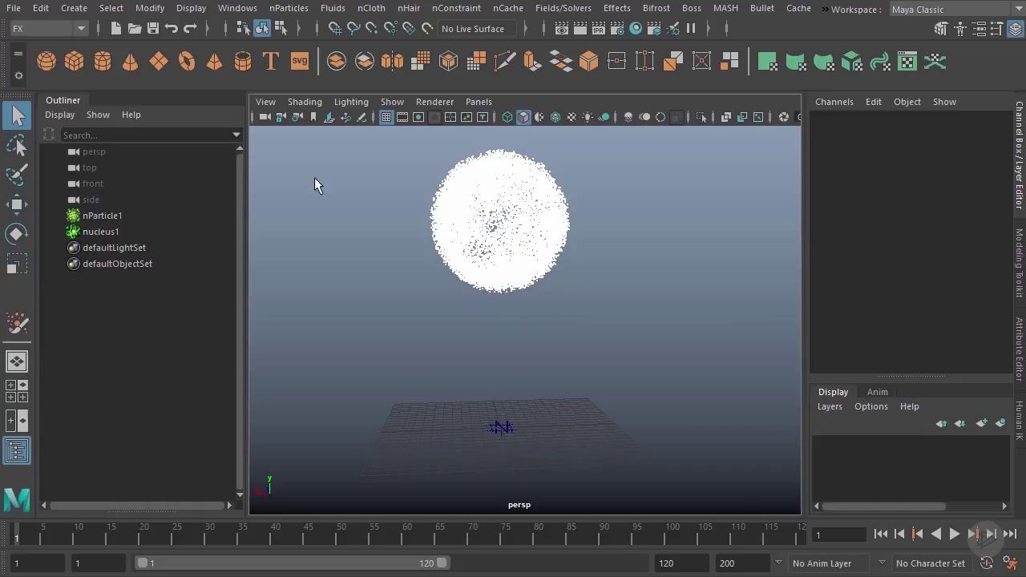
- Create a polygon sphere at the origin and scale it uniformly to about 6.15
{"action": "left_click", "coordinate": [47, 62]}
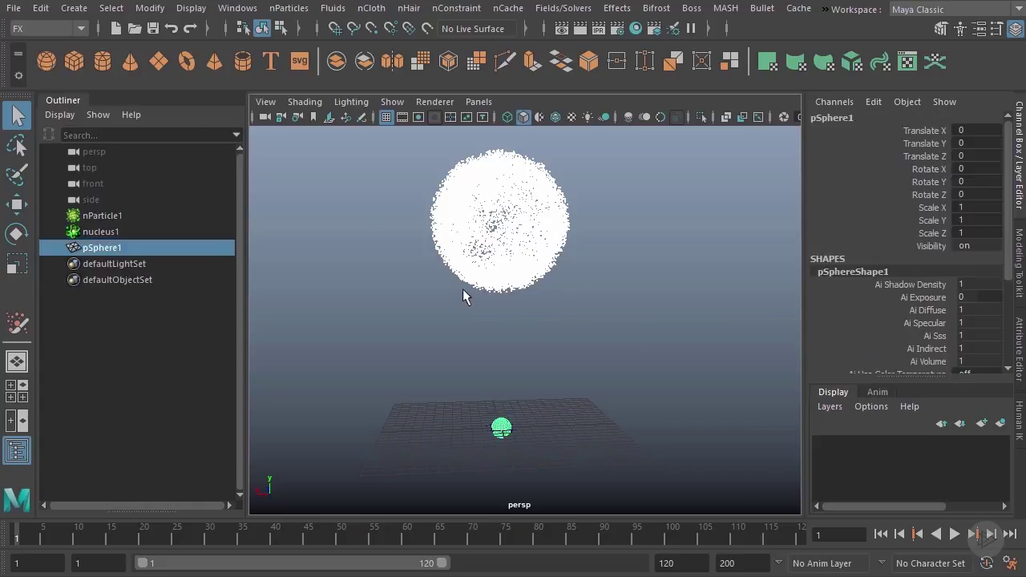
{"action": "right_click_drag", "start_coordinate": [462, 288], "coordinate": [573, 357], "text": "alt"}
{"action": "key", "text": "r"}
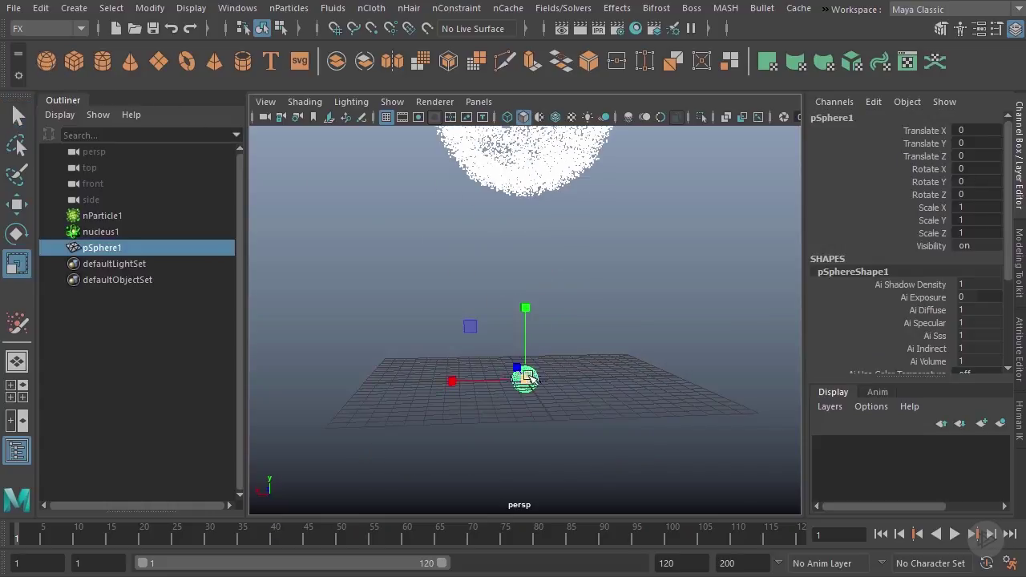
{"action": "left_click_drag", "start_coordinate": [527, 378], "coordinate": [532, 332]}
- Move the sphere beneath the particle ball to about X -3.95 and Y 6.91
{"action": "key", "text": "w"}
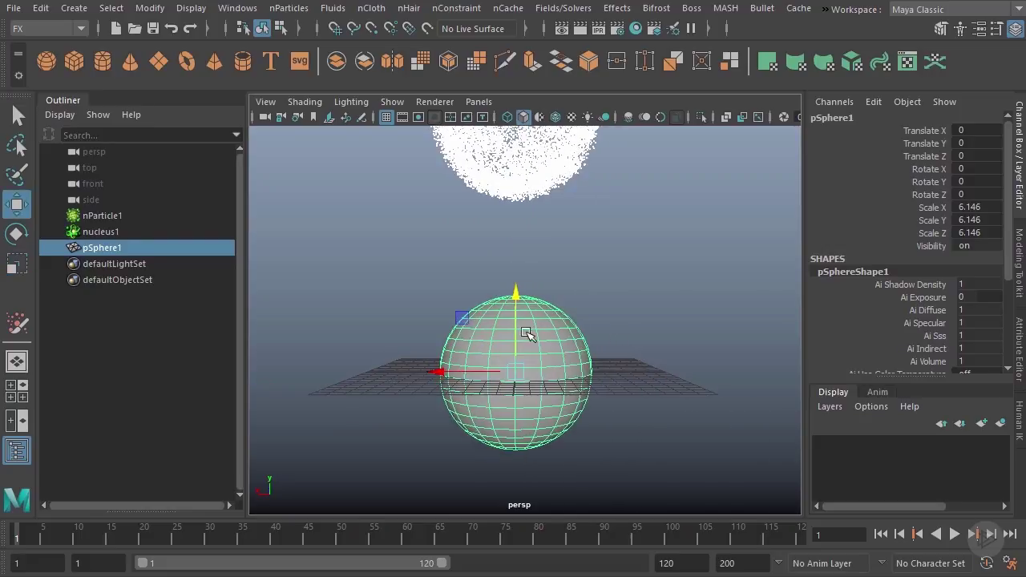
{"action": "left_click_drag", "start_coordinate": [461, 314], "coordinate": [509, 232]}
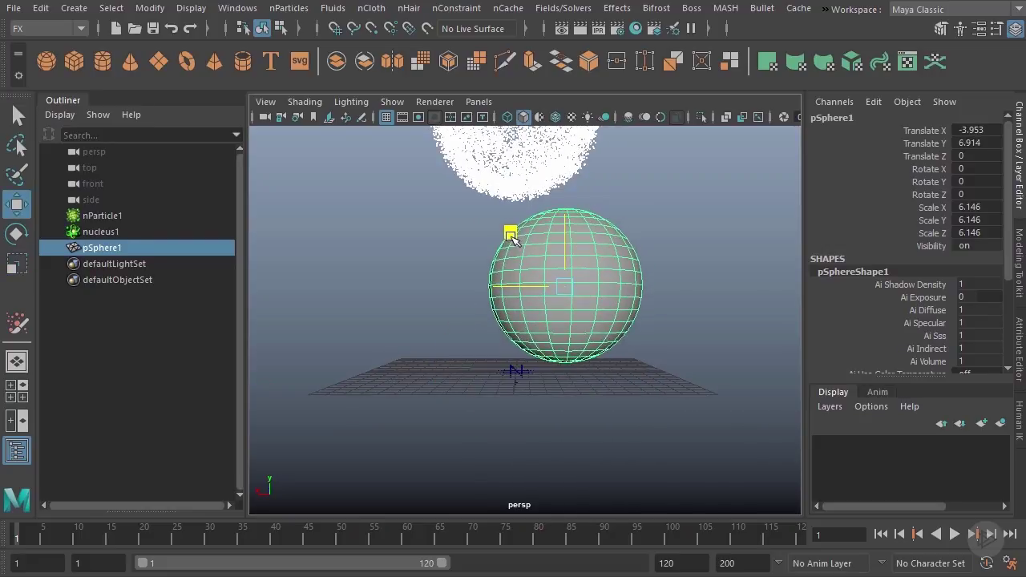
{"action": "left_click_drag", "start_coordinate": [662, 323], "coordinate": [710, 348], "text": "alt"}
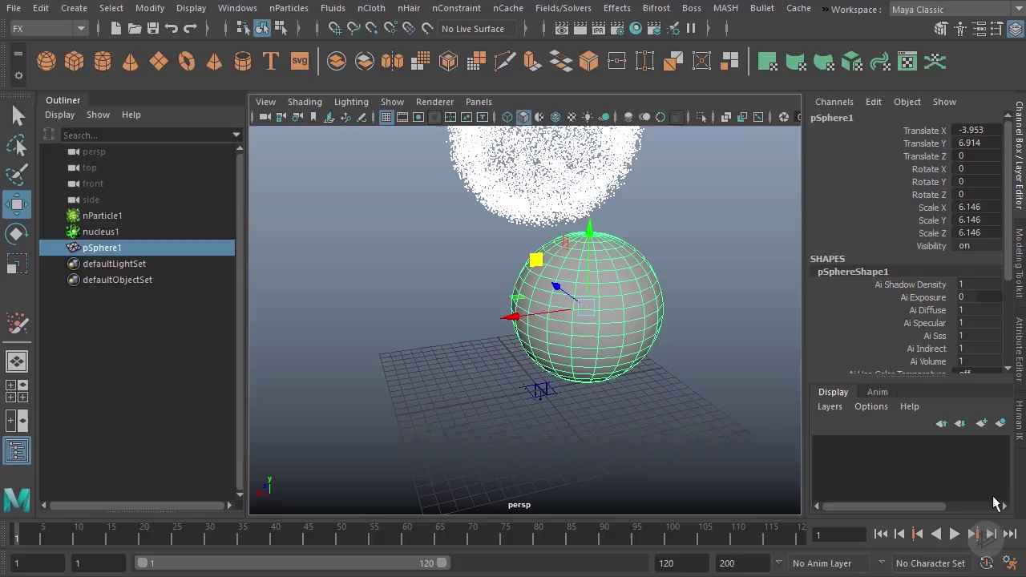
- Play the simulation to check how the particles interact with the sphere, then rewind to frame 1
{"action": "left_click", "coordinate": [953, 534]}
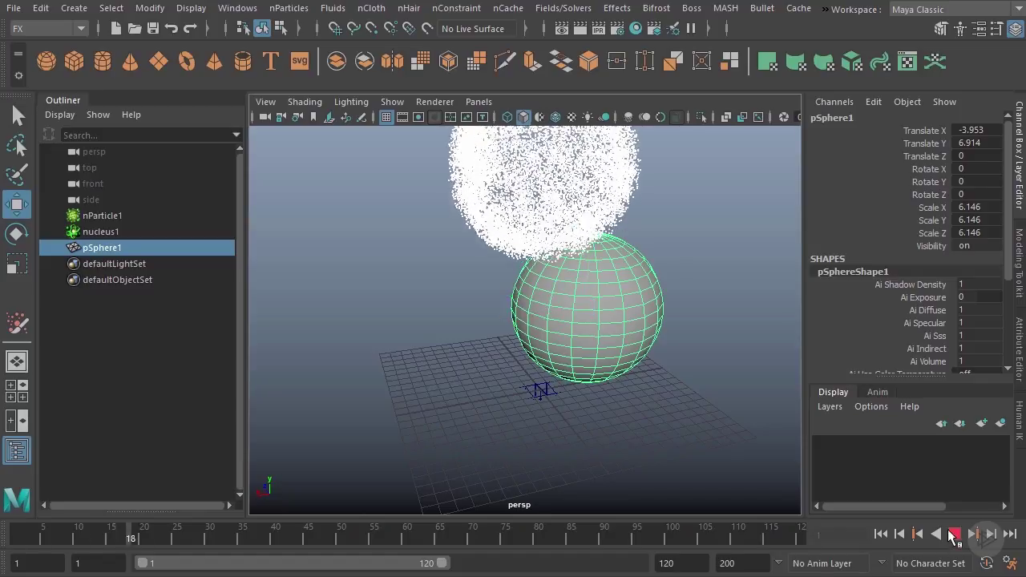
{"action": "left_click", "coordinate": [953, 533]}
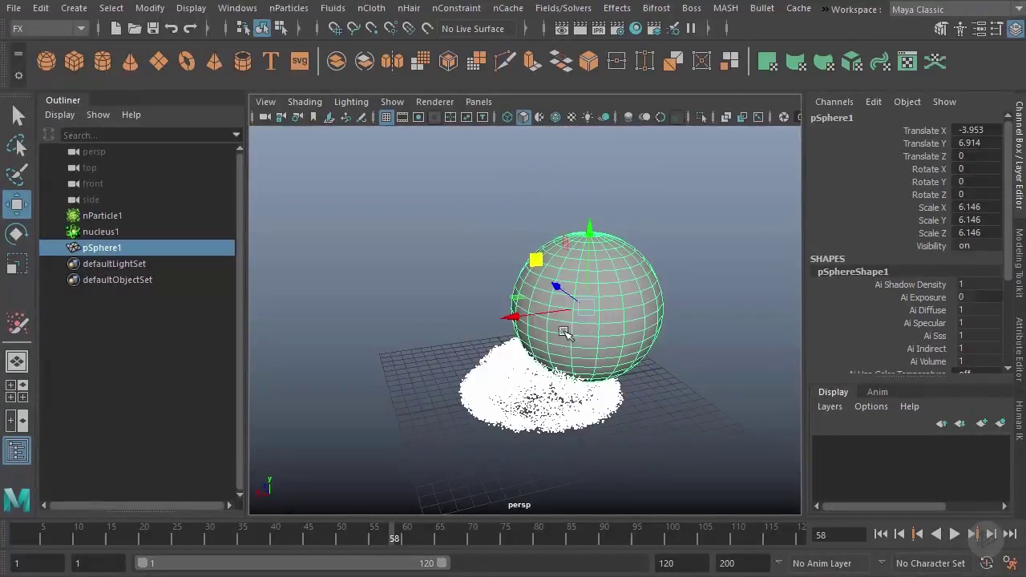
{"action": "left_click", "coordinate": [881, 534]}
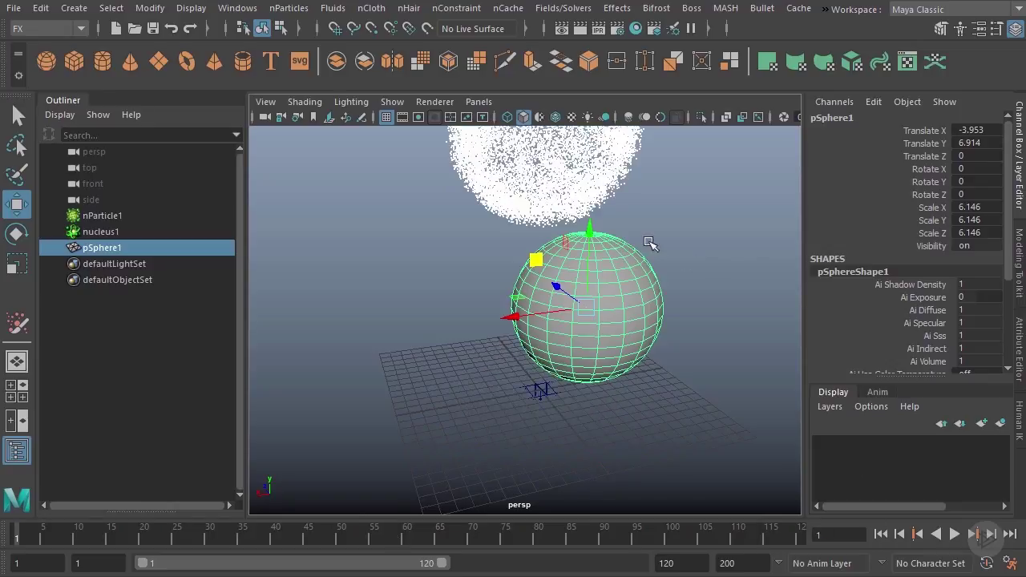
- Make the sphere a passive collider for the particles using the nCloth tools
{"action": "left_click_drag", "start_coordinate": [652, 245], "coordinate": [585, 297], "text": "alt"}
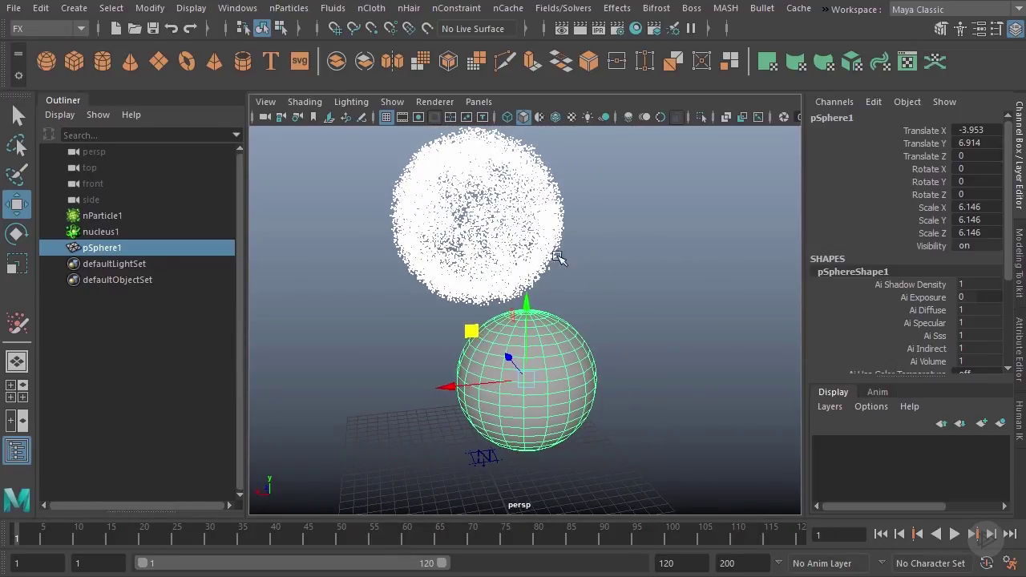
{"action": "left_click", "coordinate": [290, 8]}
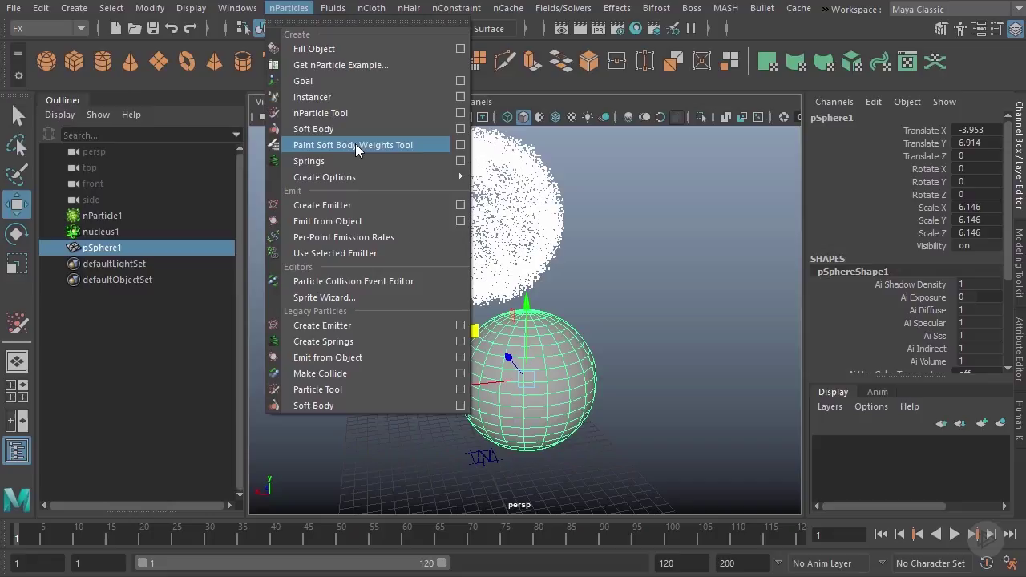
{"action": "mouse_move", "coordinate": [376, 10]}
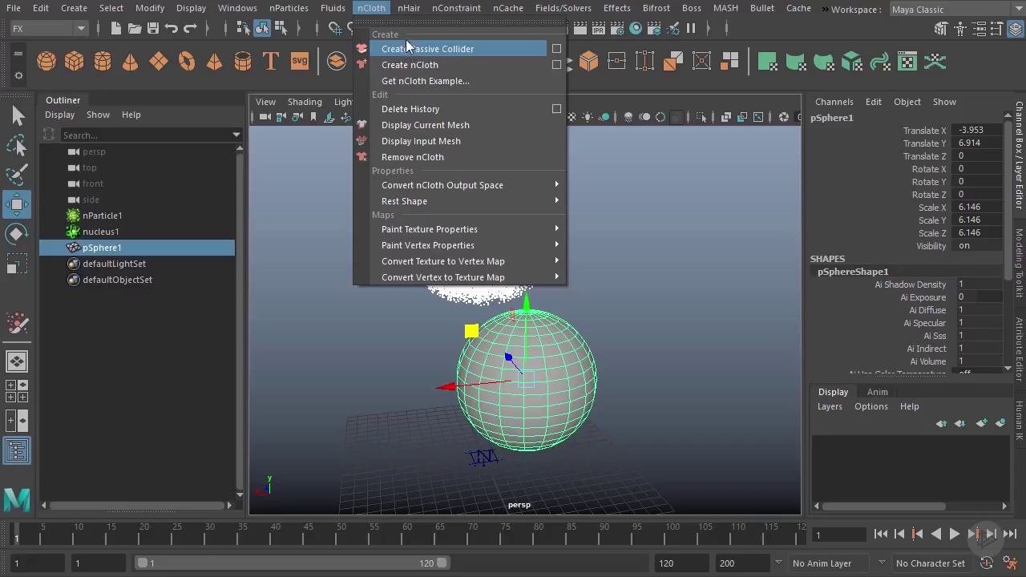
{"action": "mouse_move", "coordinate": [296, 9]}
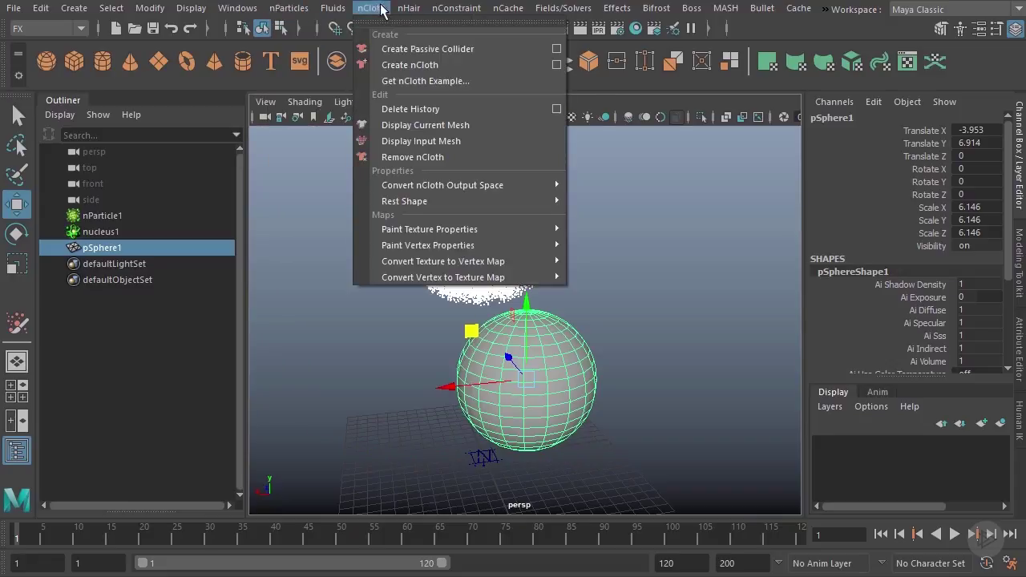
{"action": "mouse_move", "coordinate": [408, 11]}
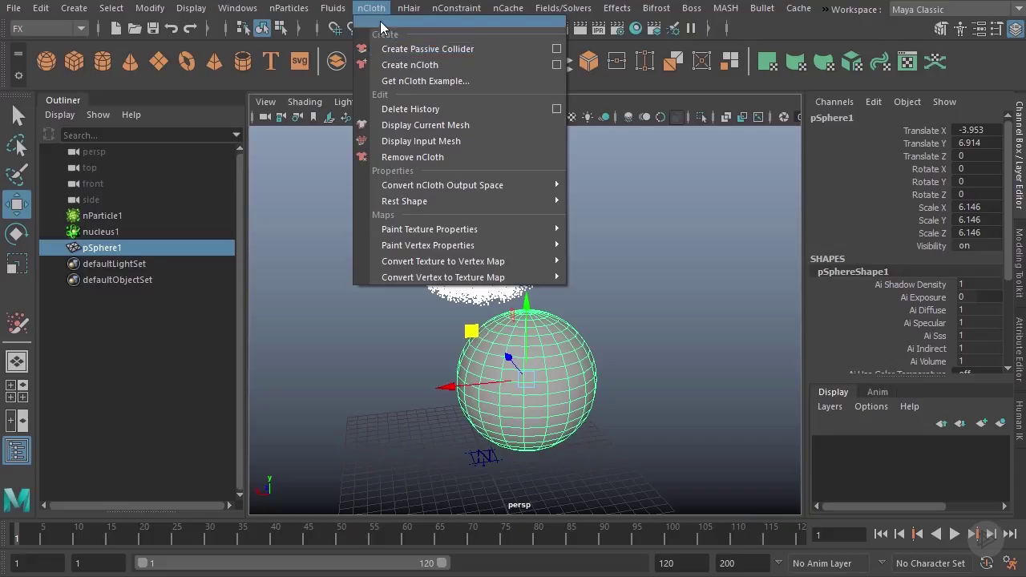
{"action": "left_click", "coordinate": [412, 48]}
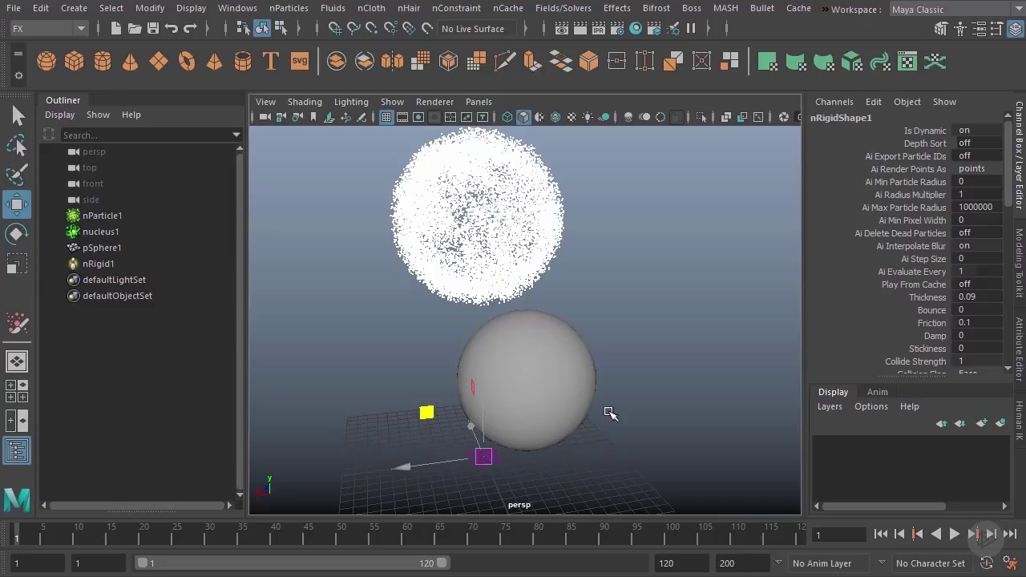
- Play the simulation with the passive collider and examine how the particles hit the sphere
{"action": "left_click_drag", "start_coordinate": [611, 415], "coordinate": [585, 396], "text": "alt"}
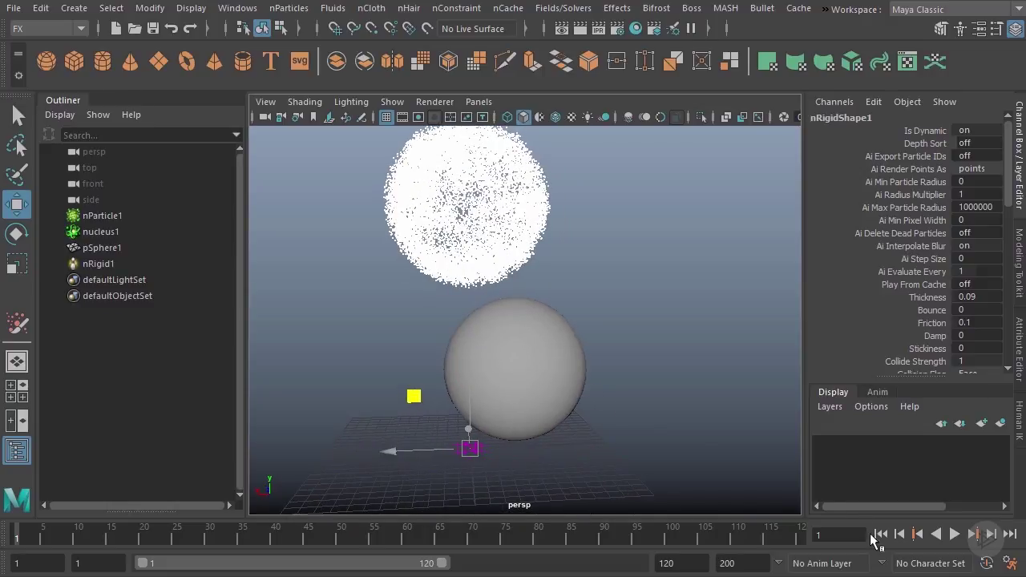
{"action": "left_click", "coordinate": [954, 534]}
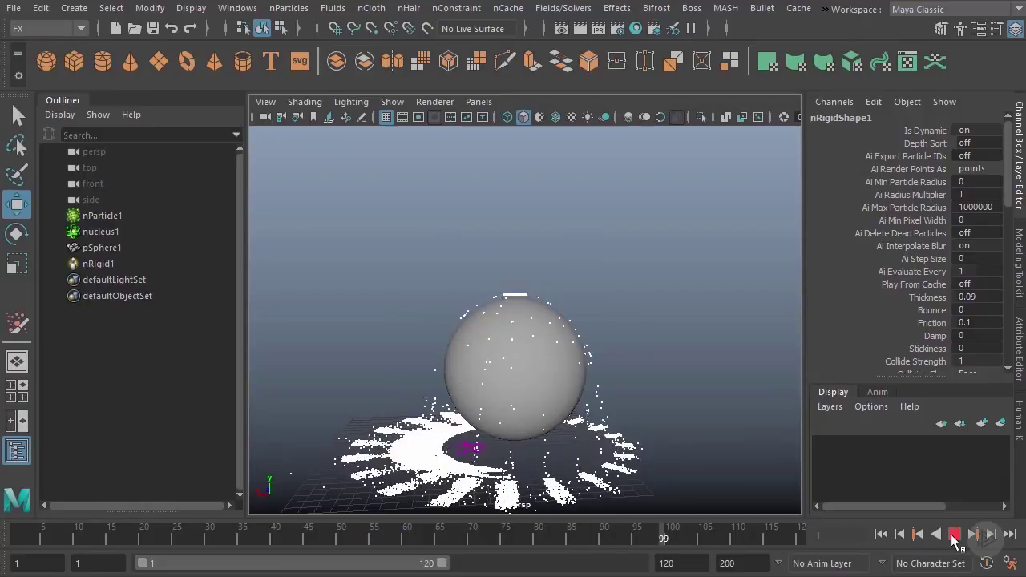
{"action": "left_click", "coordinate": [954, 534]}
{"action": "left_click_drag", "start_coordinate": [517, 286], "coordinate": [508, 332], "text": "alt"}
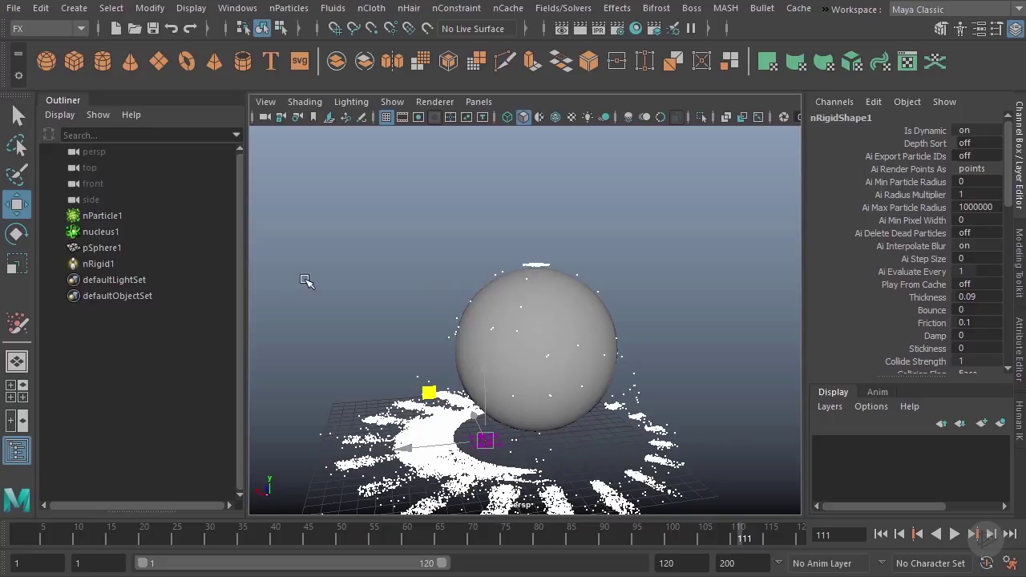
- Inspect the nRigid1 transform attributes through the sphere's attributes, then return to its channel values
{"action": "left_click", "coordinate": [582, 295]}
{"action": "key", "text": "ctrl+a"}
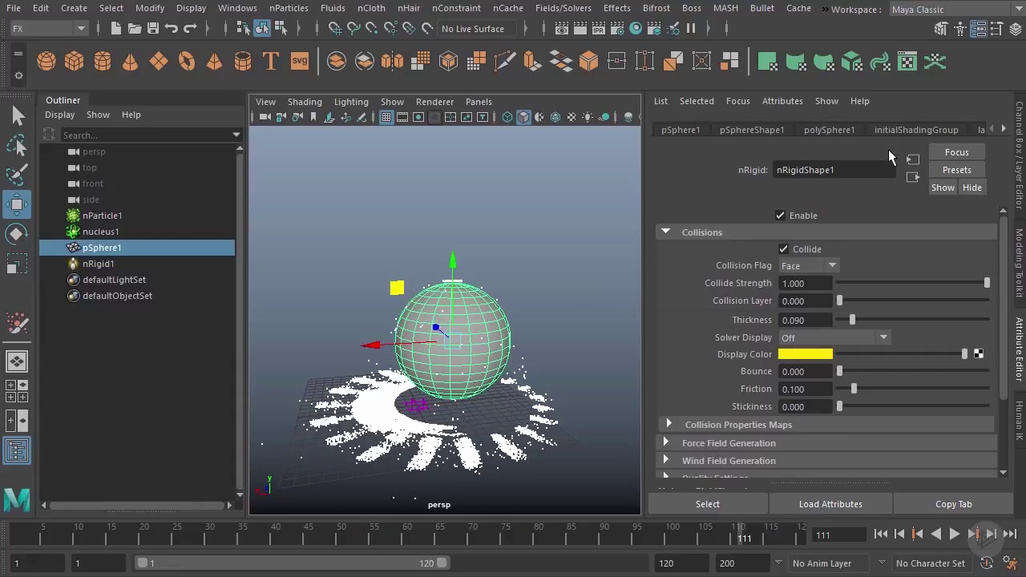
{"action": "left_click", "coordinate": [1003, 129]}
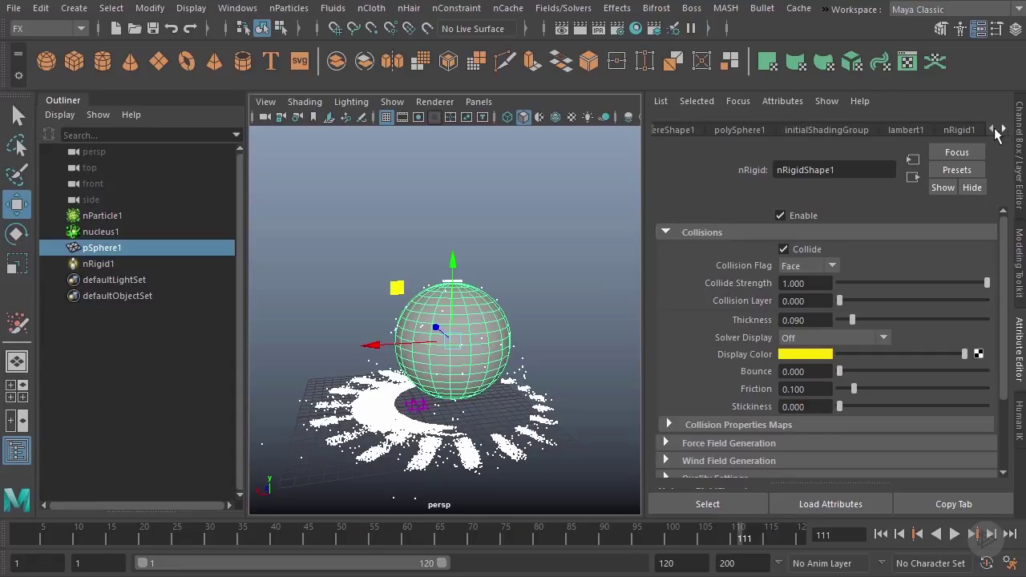
{"action": "left_click", "coordinate": [955, 131]}
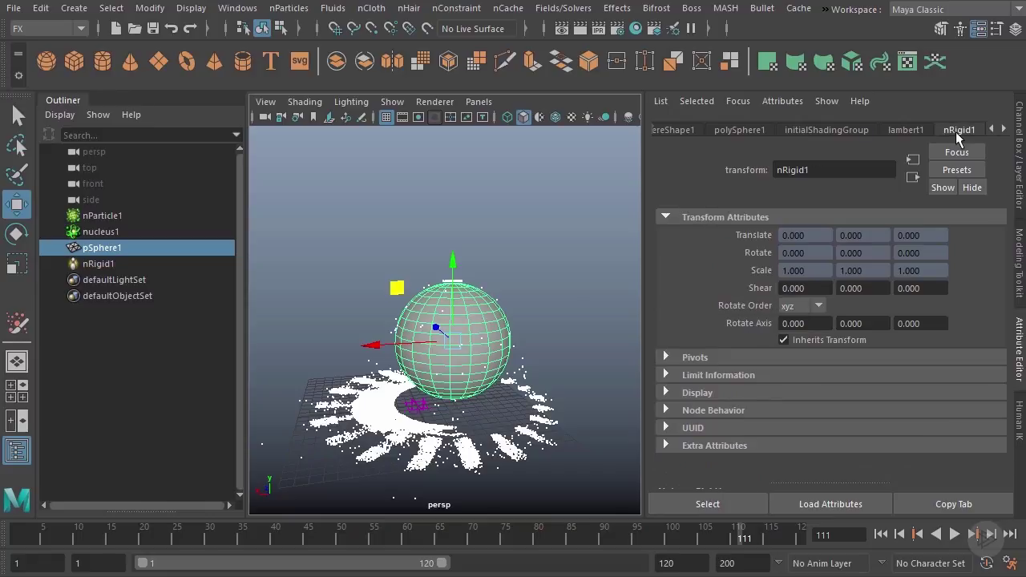
{"action": "left_click", "coordinate": [1018, 146]}
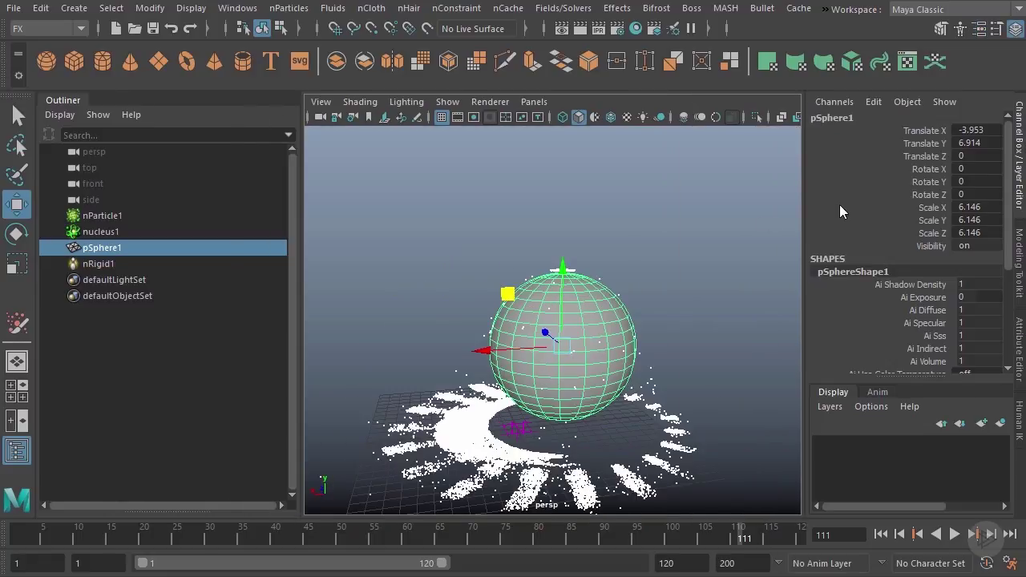
- Select the nRigid1 node and show its nRigidShape1 collision attributes
{"action": "left_click", "coordinate": [725, 237]}
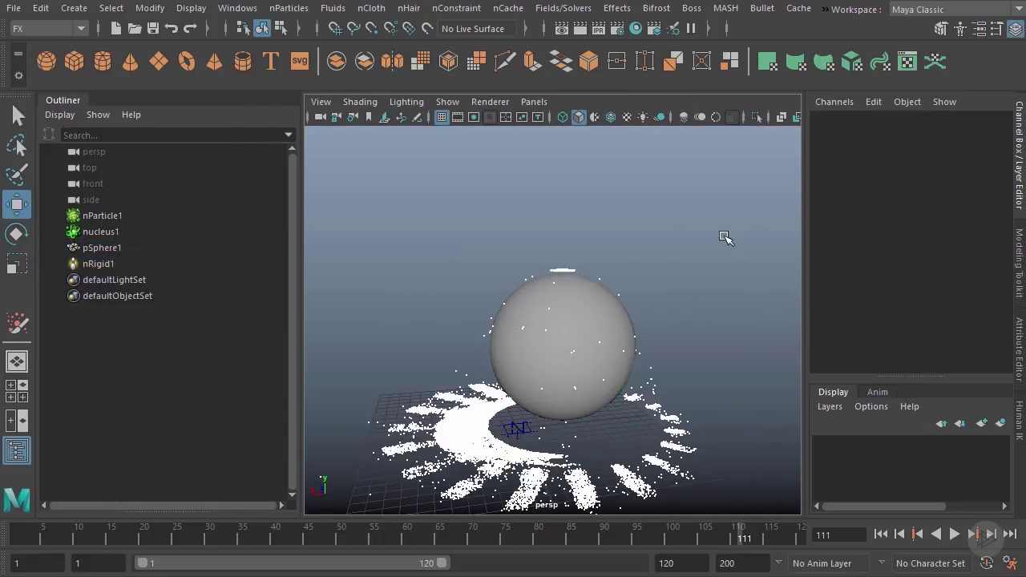
{"action": "left_click", "coordinate": [109, 265]}
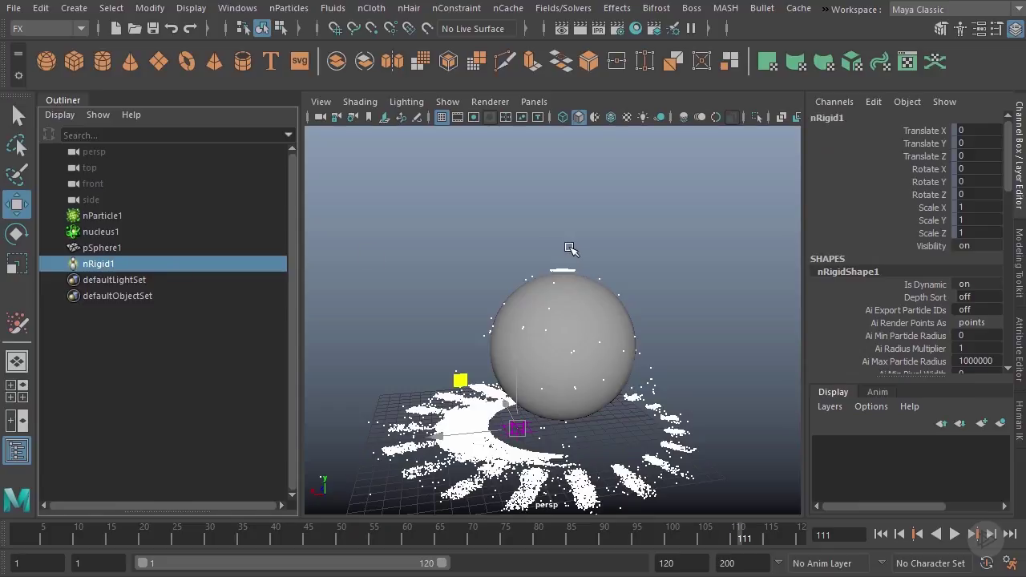
{"action": "key", "text": "ctrl+a"}
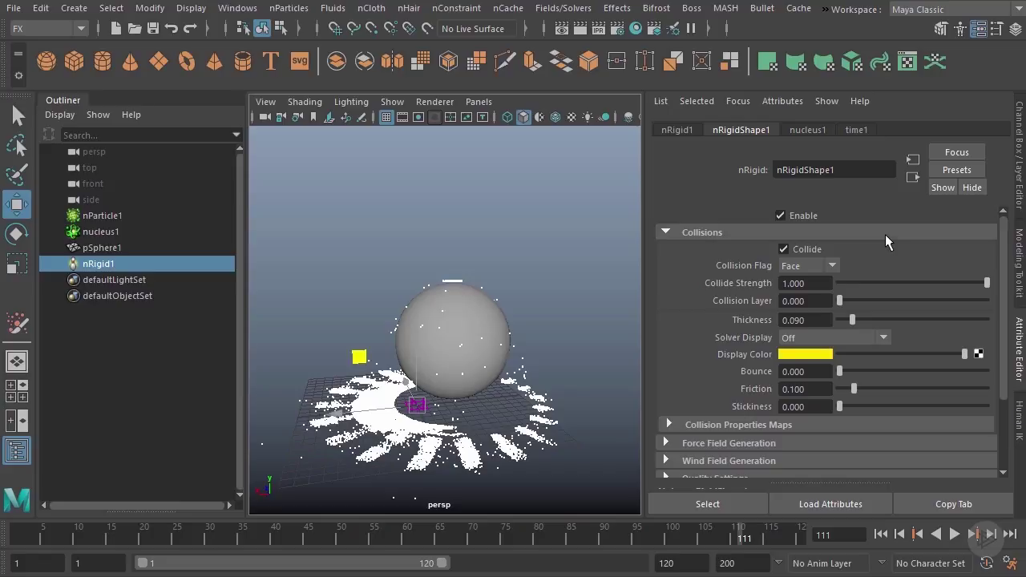
- Disable nRigidShape1, play the simulation from frame 1, then enable it again and rewind
{"action": "left_click", "coordinate": [812, 214]}
{"action": "left_click", "coordinate": [880, 534]}
{"action": "left_click", "coordinate": [955, 534]}
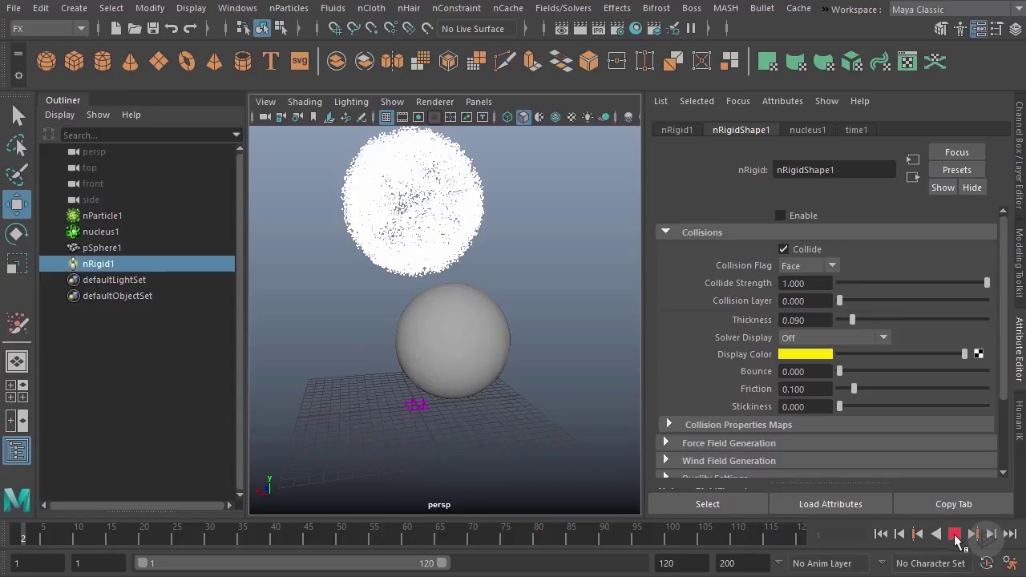
{"action": "left_click", "coordinate": [955, 535]}
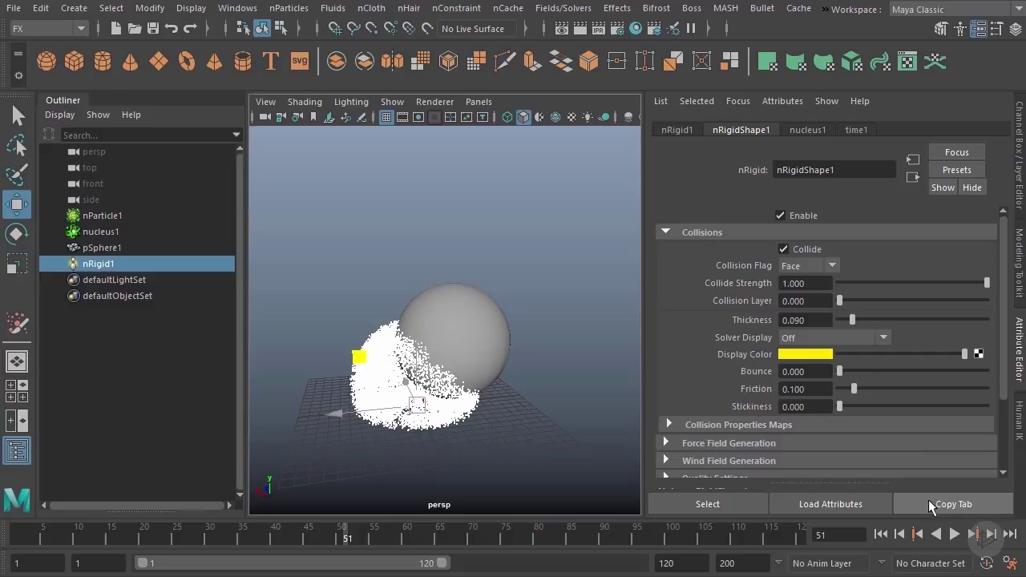
{"action": "left_click", "coordinate": [880, 535]}
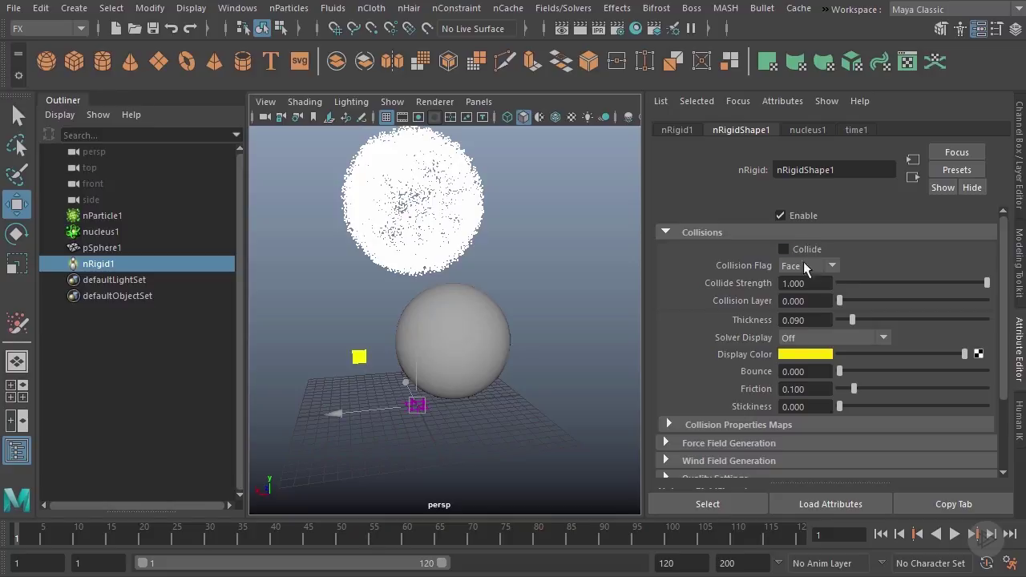
- Test the simulation with Collide turned off on nRigidShape1, then rewind and turn Collide back on
{"action": "left_click", "coordinate": [954, 535]}
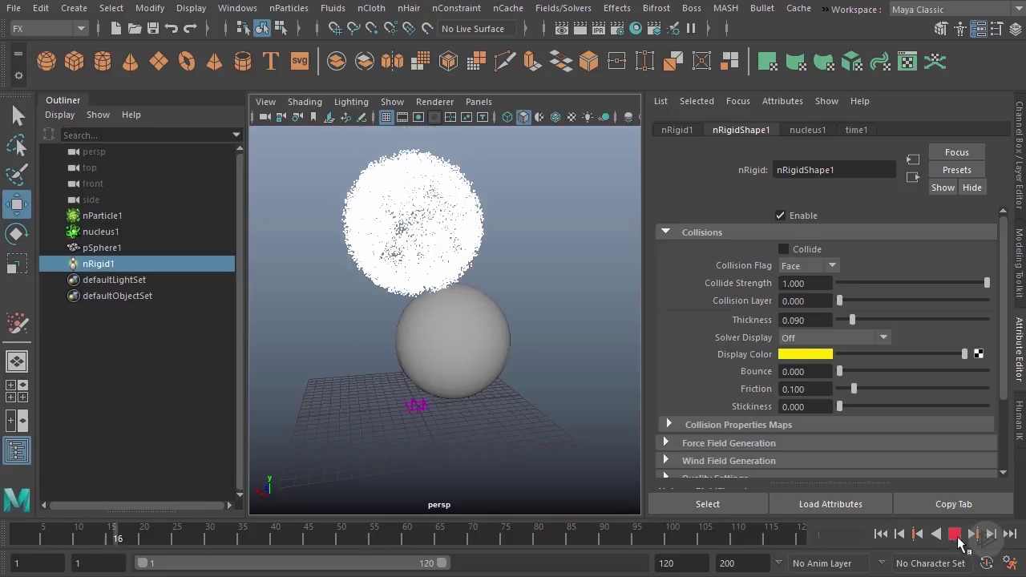
{"action": "left_click", "coordinate": [880, 534]}
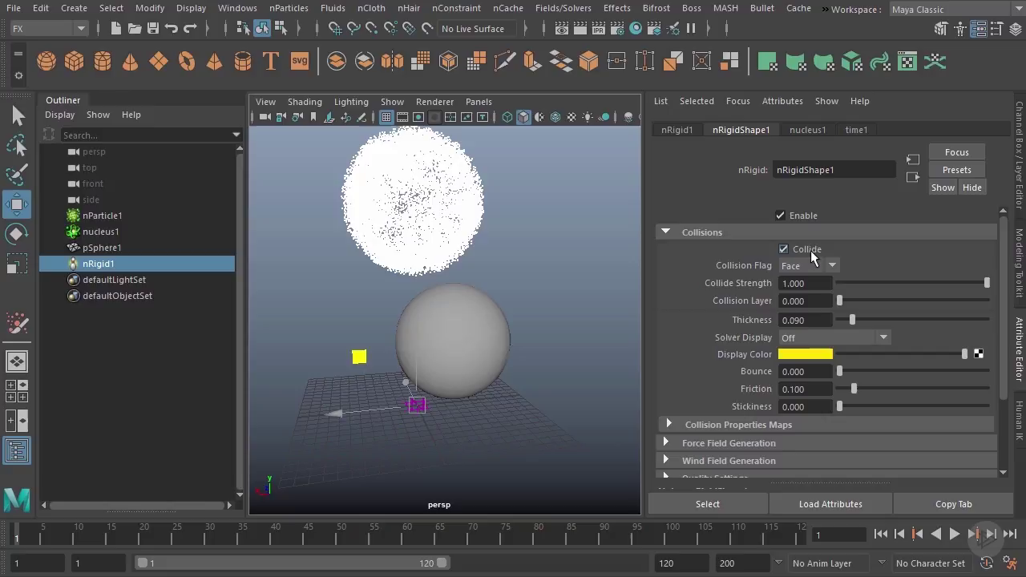
{"action": "scroll", "coordinate": [933, 396], "scroll_direction": "down", "scroll_amount": 2}
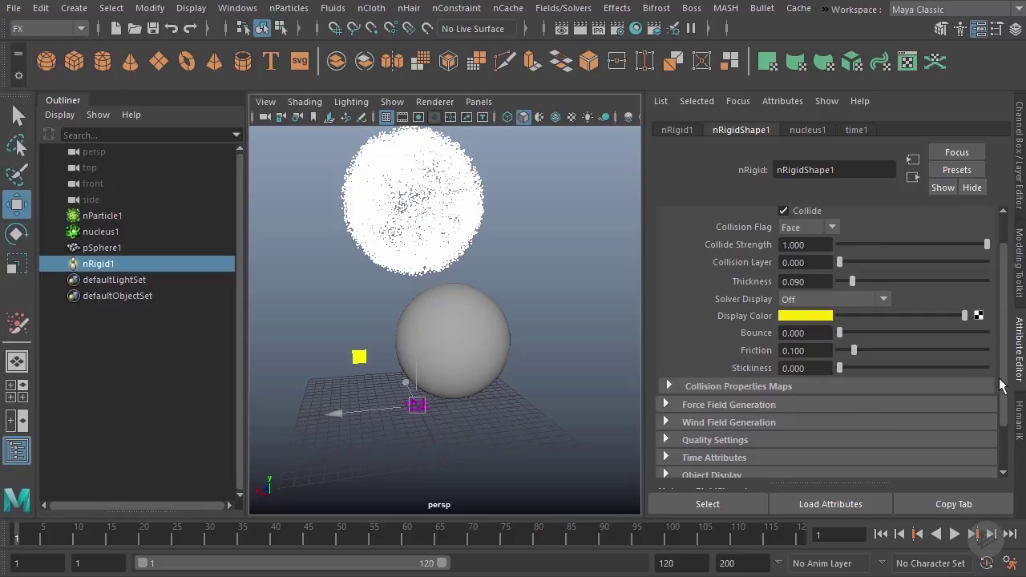
{"action": "scroll", "coordinate": [1000, 369], "scroll_direction": "up", "scroll_amount": 2}
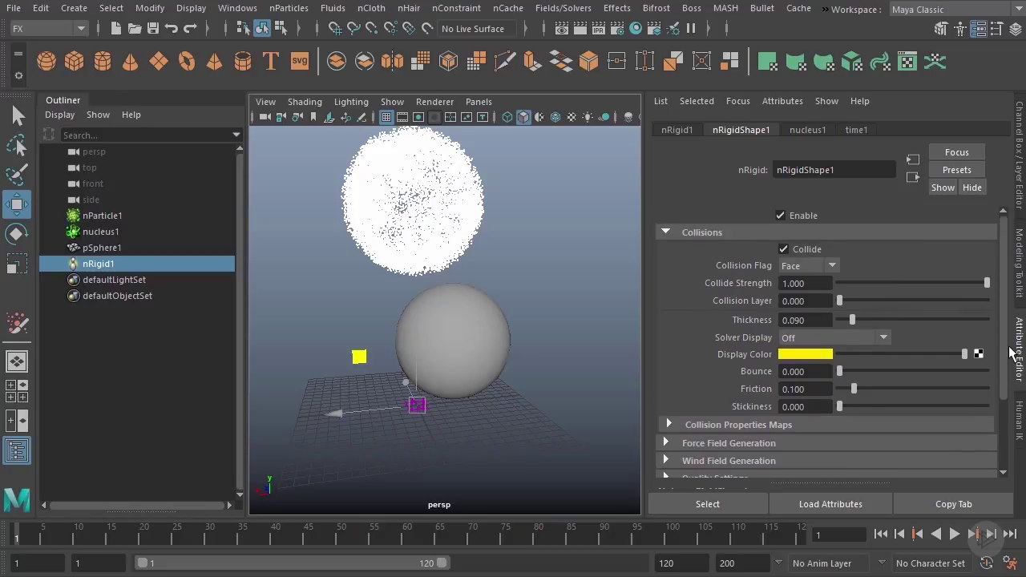
{"action": "left_click", "coordinate": [816, 253]}
{"action": "left_click", "coordinate": [817, 249]}
{"action": "right_click_drag", "start_coordinate": [441, 334], "coordinate": [531, 354], "text": "alt"}
{"action": "scroll", "coordinate": [531, 355], "scroll_direction": "up", "scroll_amount": 3}
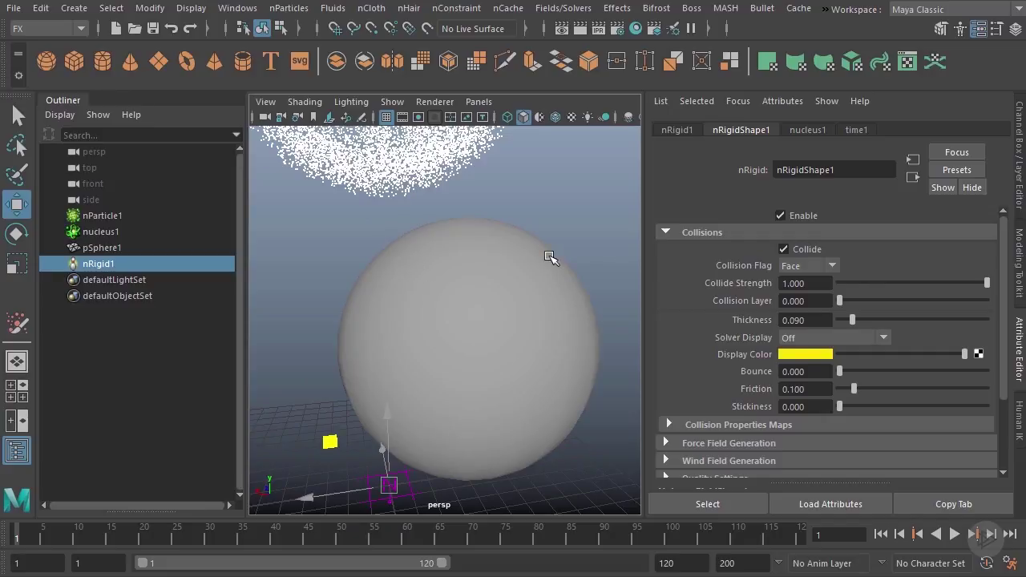
{"action": "left_click_drag", "start_coordinate": [550, 257], "coordinate": [541, 262], "text": "alt"}
{"action": "scroll", "coordinate": [541, 262], "scroll_direction": "down", "scroll_amount": 3}
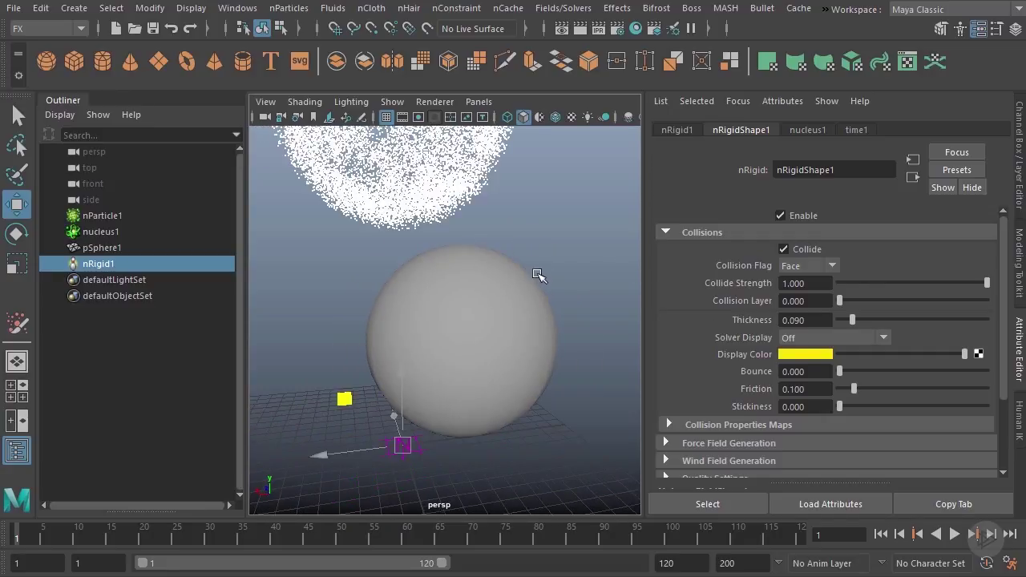
- Play the simulation to frame 61 and examine up close where the particles rest against the top of the sphere
{"action": "left_click_drag", "start_coordinate": [541, 283], "coordinate": [525, 289], "text": "alt"}
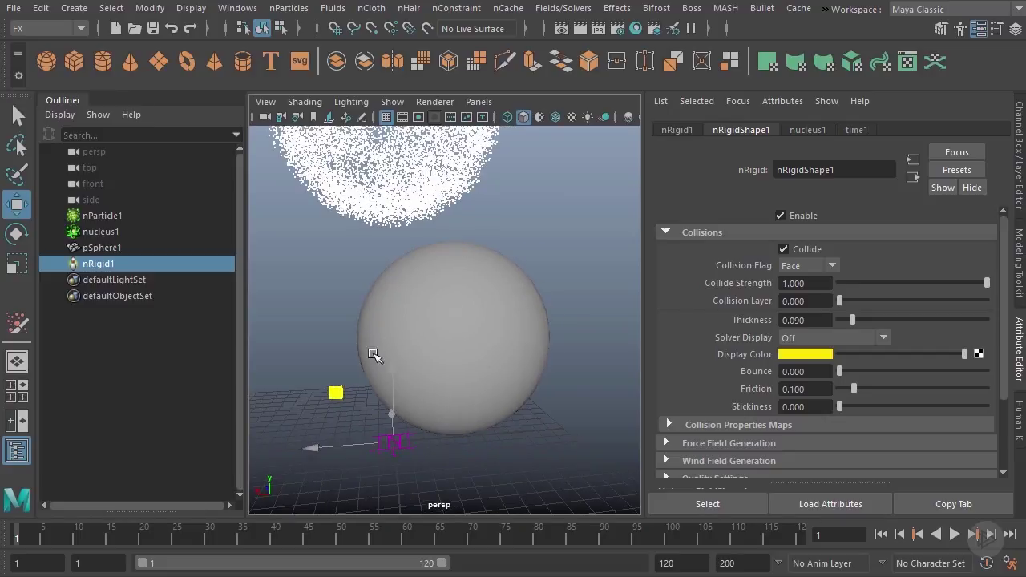
{"action": "left_click_drag", "start_coordinate": [406, 386], "coordinate": [449, 379], "text": "alt"}
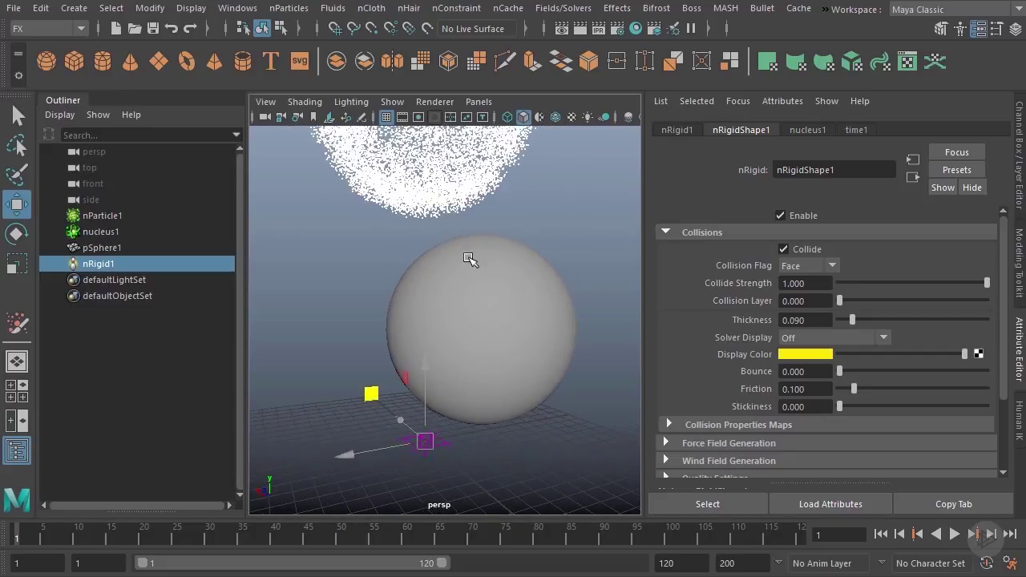
{"action": "left_click", "coordinate": [953, 534]}
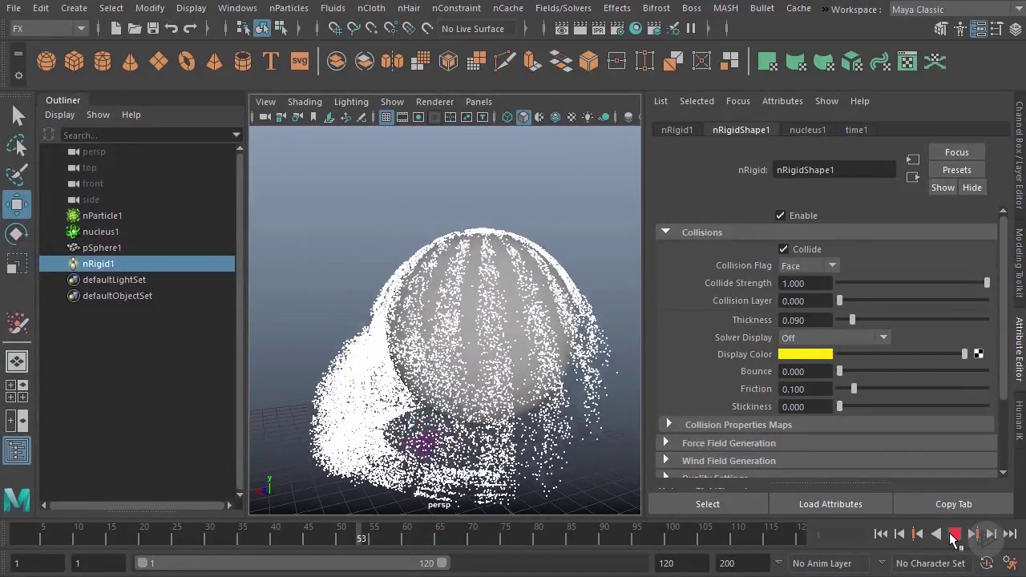
{"action": "left_click", "coordinate": [953, 535]}
{"action": "right_click_drag", "start_coordinate": [484, 228], "coordinate": [493, 291], "text": "alt"}
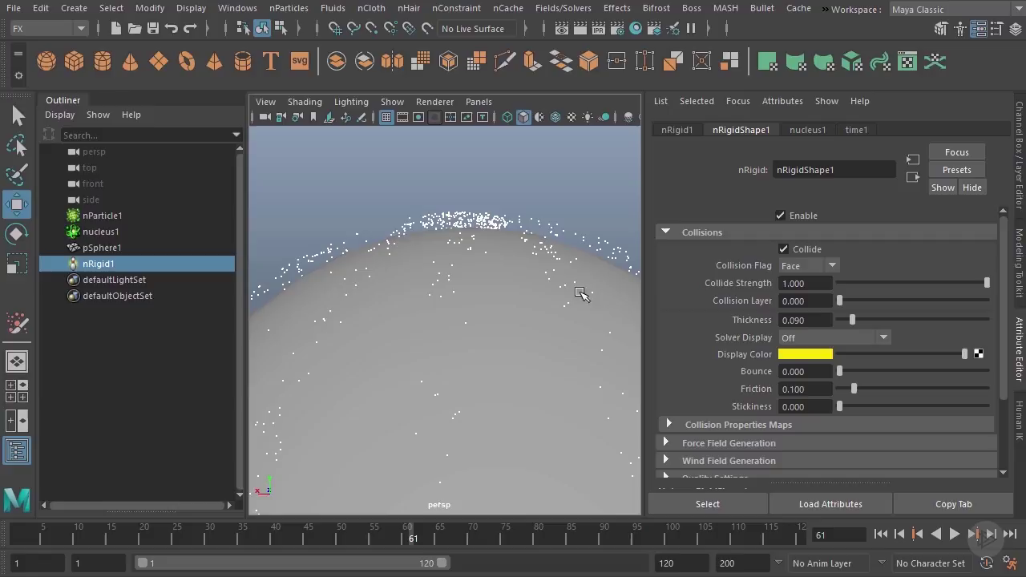
- Set nRigidShape1's Solver Display to Collision Thickness, then replay the simulation from frame 1 to frame 43
{"action": "left_click", "coordinate": [806, 334]}
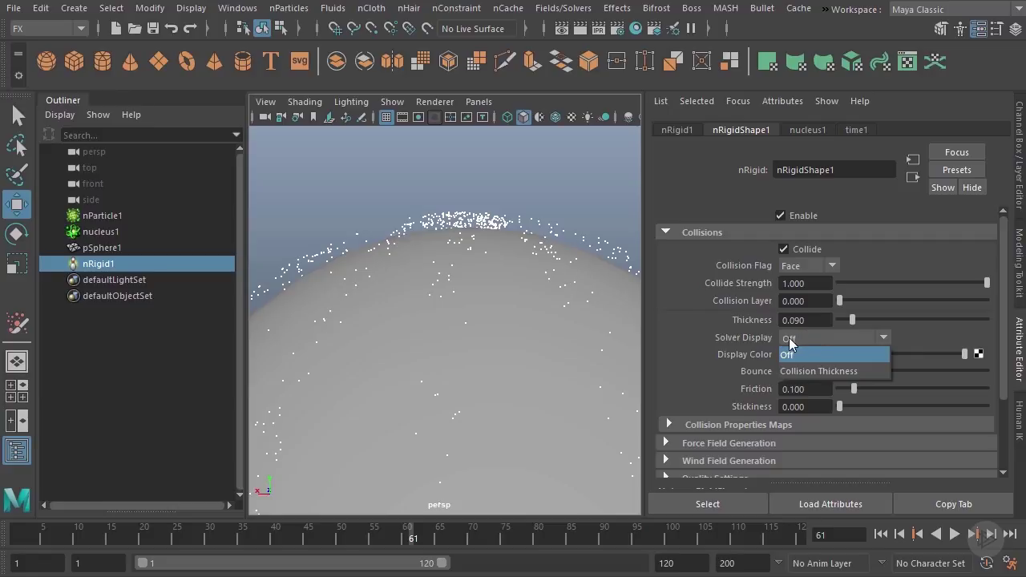
{"action": "left_click", "coordinate": [813, 372]}
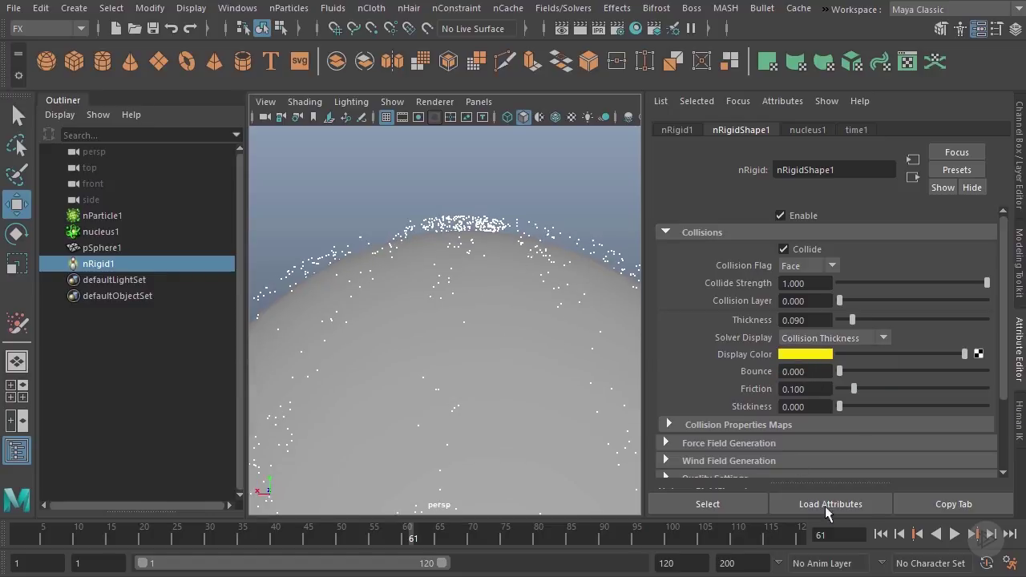
{"action": "left_click", "coordinate": [880, 534]}
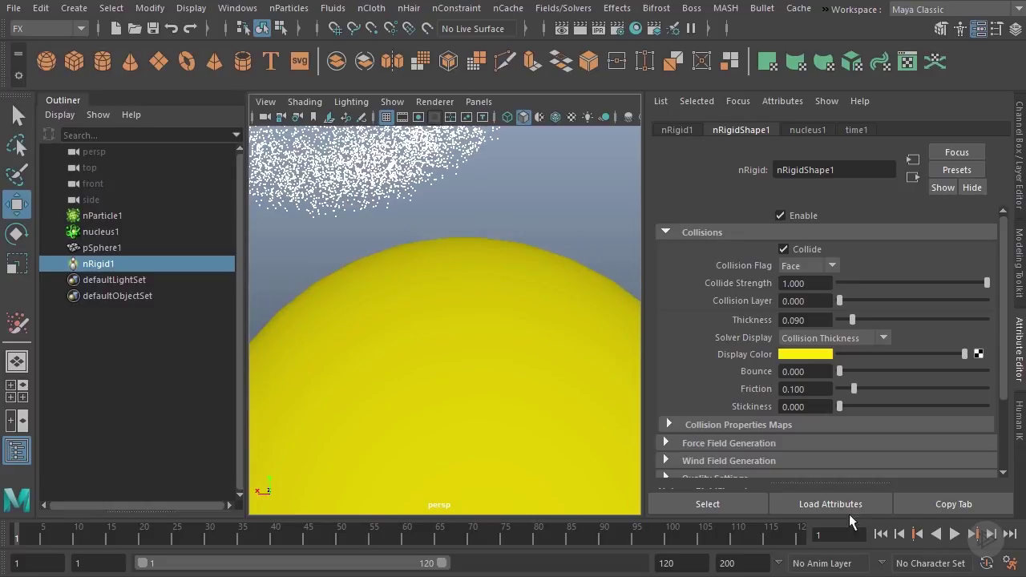
{"action": "left_click", "coordinate": [954, 534]}
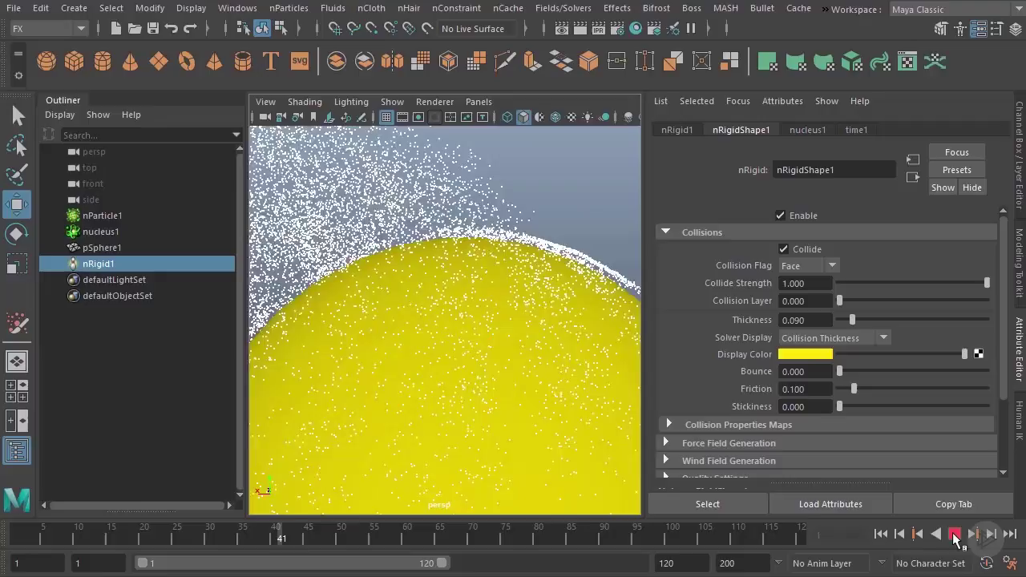
{"action": "left_click", "coordinate": [953, 534]}
- Compare the sphere's collision thickness with the particle positions in wireframe and shaded display
{"action": "left_click_drag", "start_coordinate": [385, 320], "coordinate": [559, 323], "text": "alt"}
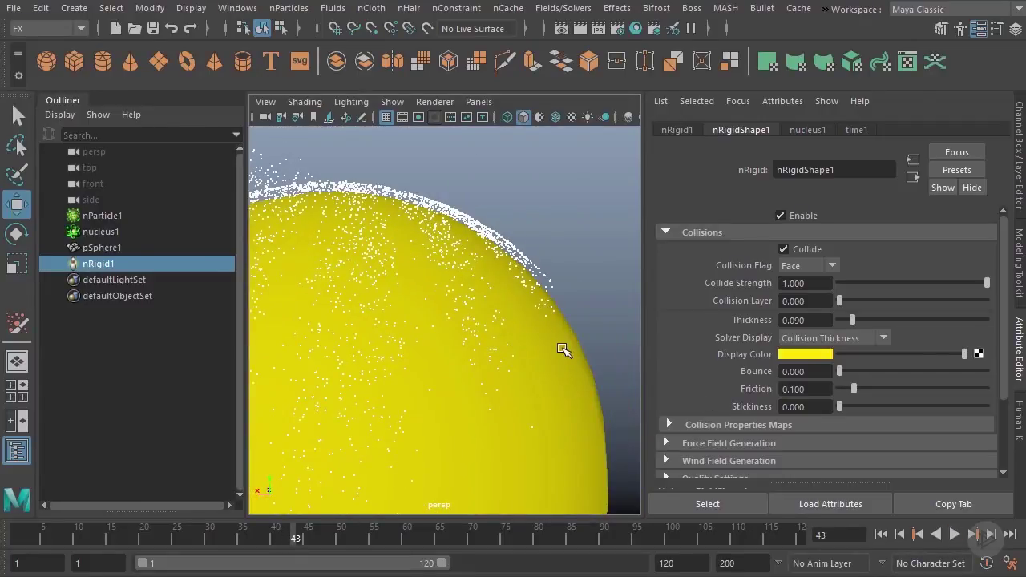
{"action": "key", "text": "4"}
{"action": "right_click_drag", "start_coordinate": [506, 261], "coordinate": [544, 322], "text": "alt"}
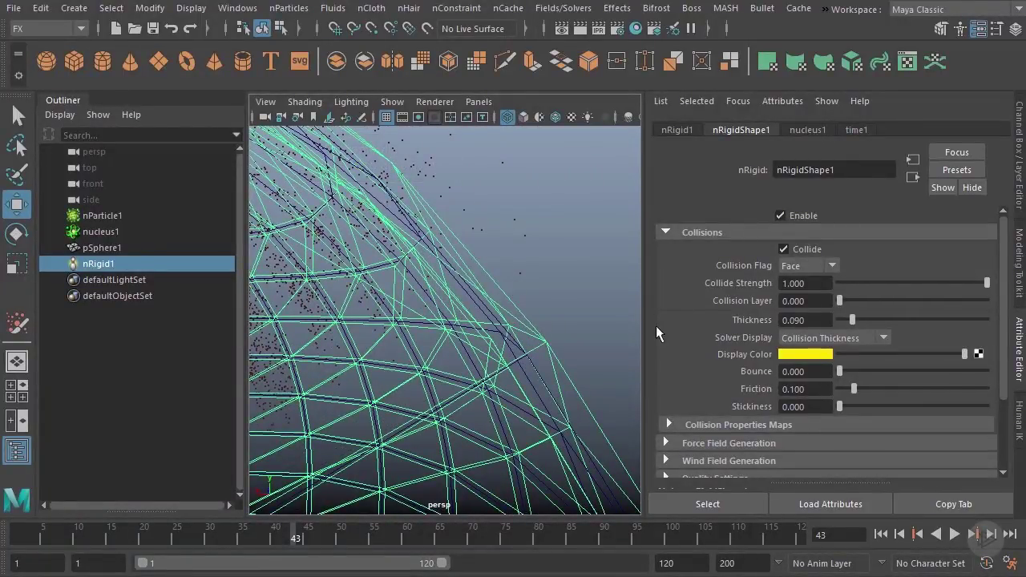
{"action": "right_click_drag", "start_coordinate": [538, 272], "coordinate": [517, 277], "text": "alt"}
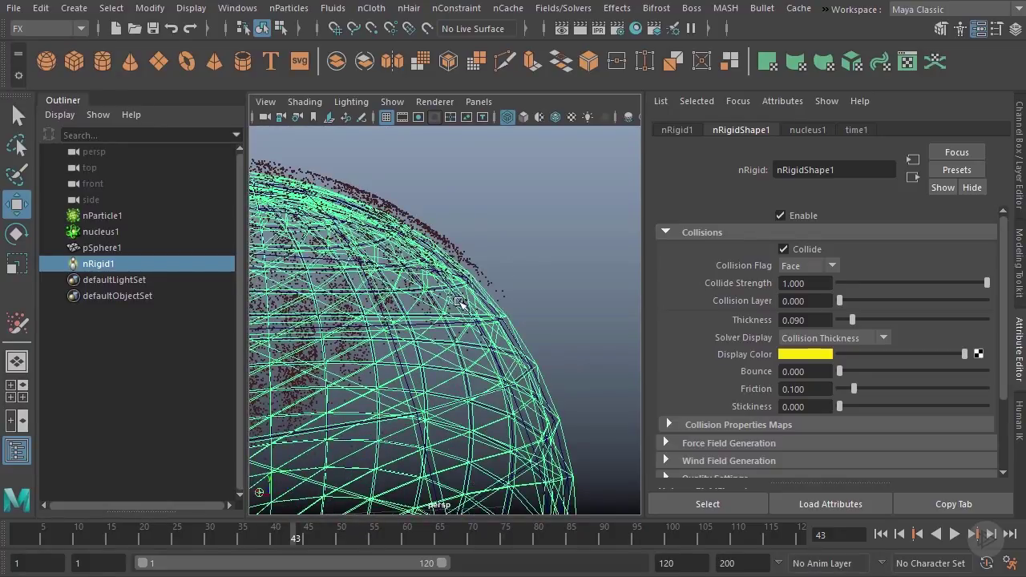
{"action": "key", "text": "5"}
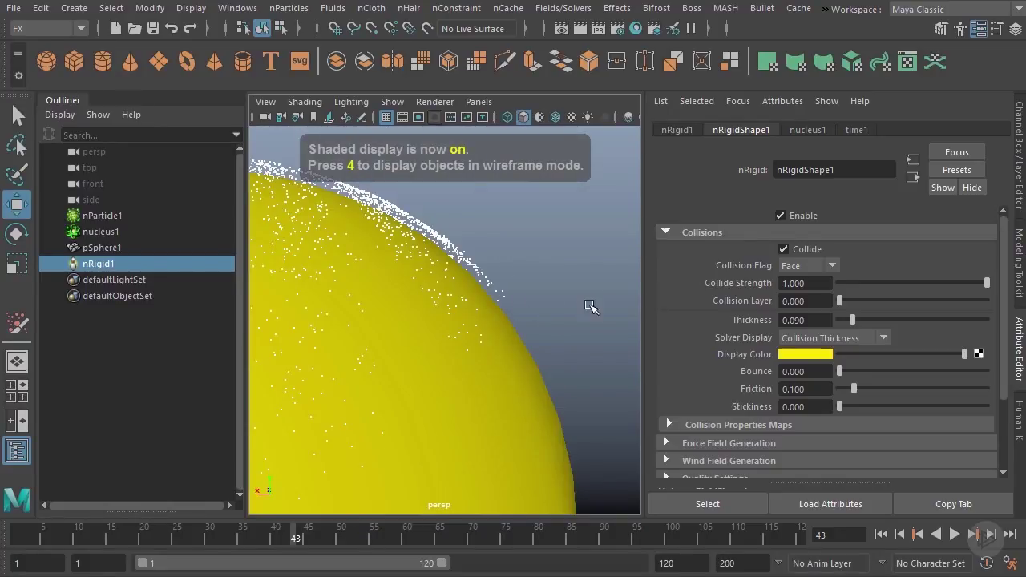
{"action": "scroll", "coordinate": [586, 298], "scroll_direction": "up", "scroll_amount": 3}
{"action": "scroll", "coordinate": [524, 296], "scroll_direction": "down", "scroll_amount": 3}
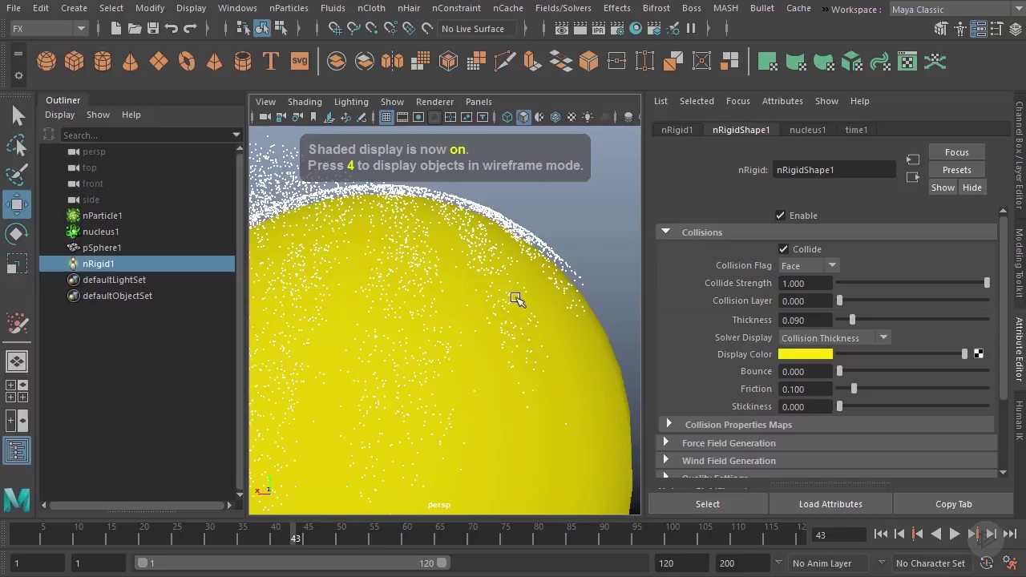
{"action": "scroll", "coordinate": [529, 302], "scroll_direction": "up", "scroll_amount": 3}
{"action": "scroll", "coordinate": [529, 307], "scroll_direction": "down", "scroll_amount": 2}
{"action": "scroll", "coordinate": [505, 306], "scroll_direction": "up", "scroll_amount": 1}
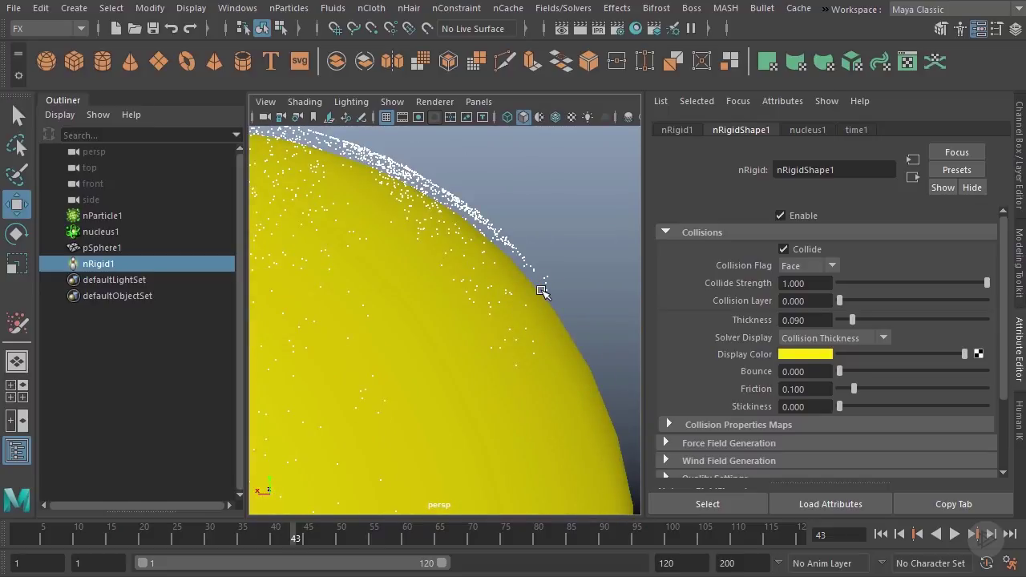
- Select nParticle1, show its collision attributes and set its Solver Display to Collision Thickness
{"action": "left_click", "coordinate": [529, 263]}
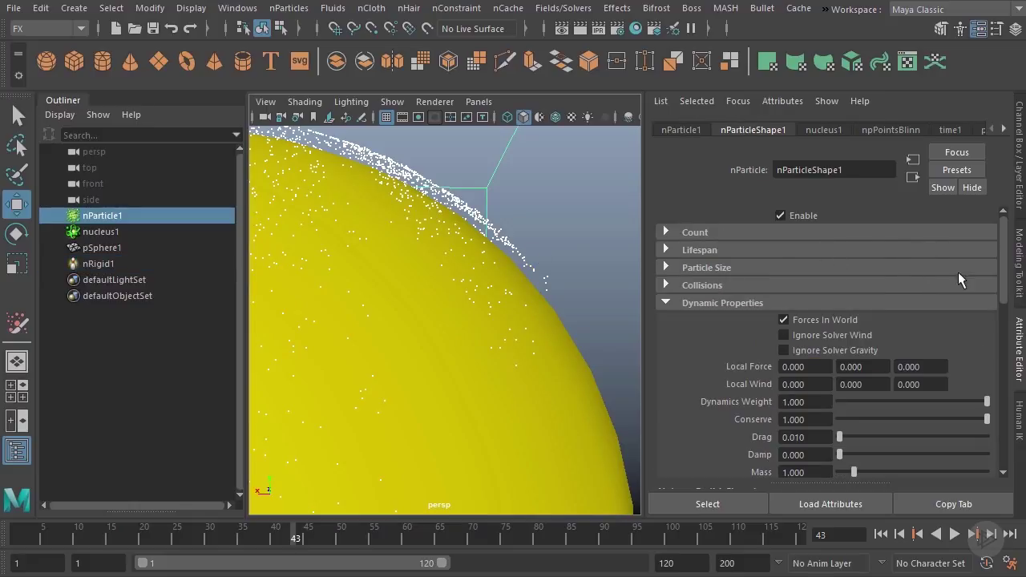
{"action": "left_click", "coordinate": [703, 301]}
{"action": "left_click", "coordinate": [702, 284]}
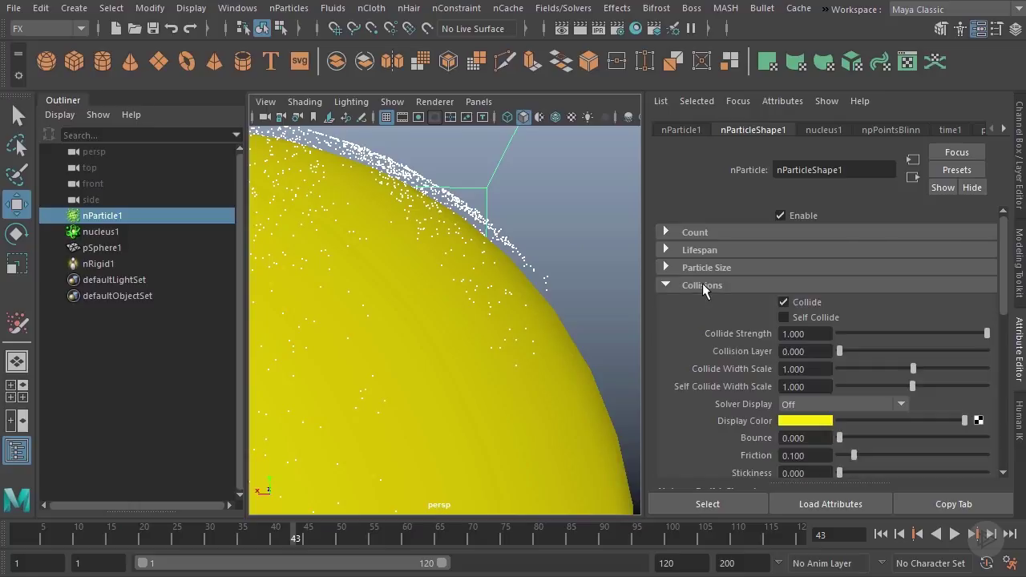
{"action": "left_click", "coordinate": [841, 405]}
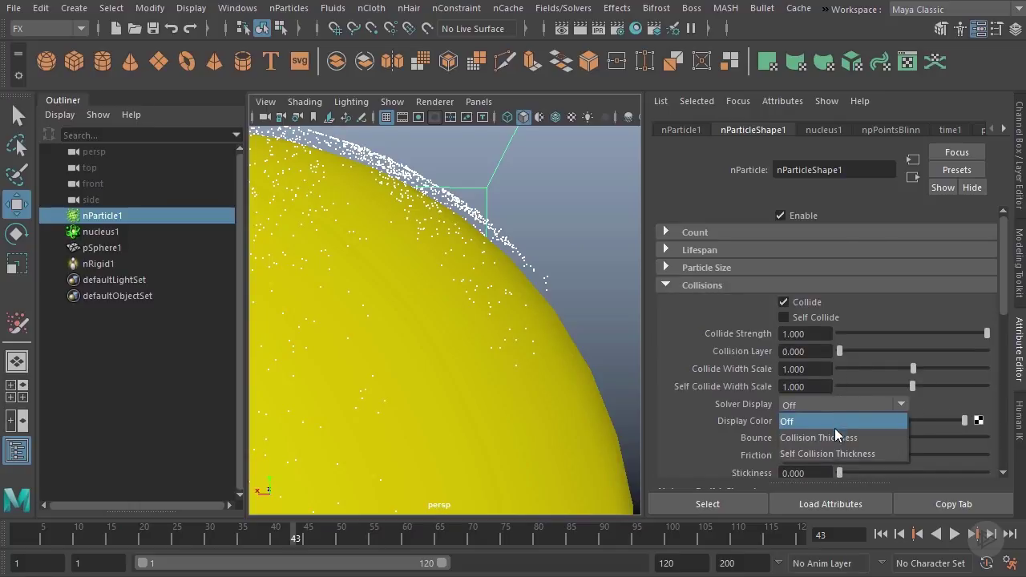
{"action": "left_click", "coordinate": [833, 437]}
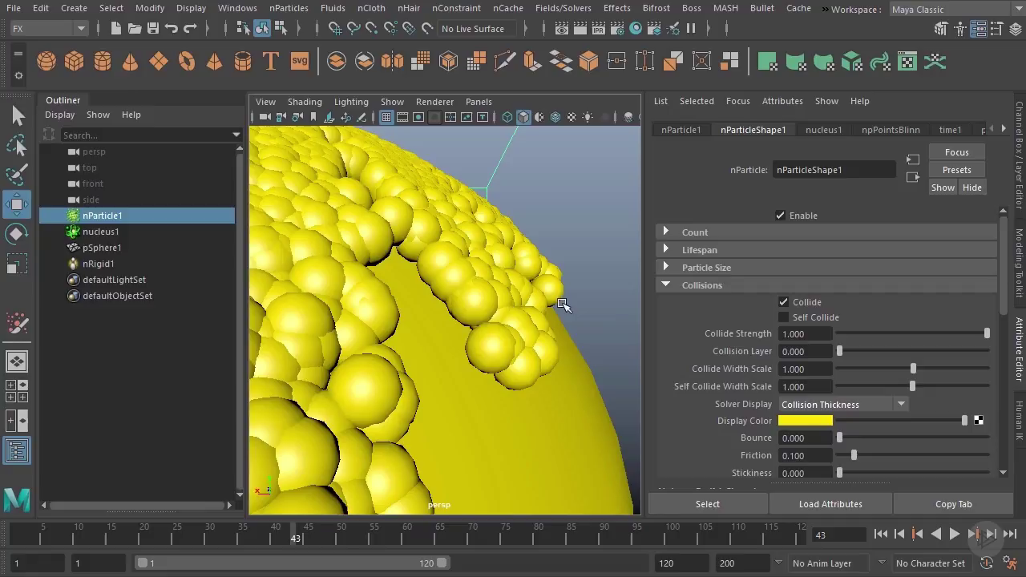
- Reduce nParticleShape1's Collide Width Scale to 0.198 and turn its Solver Display off
{"action": "scroll", "coordinate": [564, 305], "scroll_direction": "up", "scroll_amount": 5}
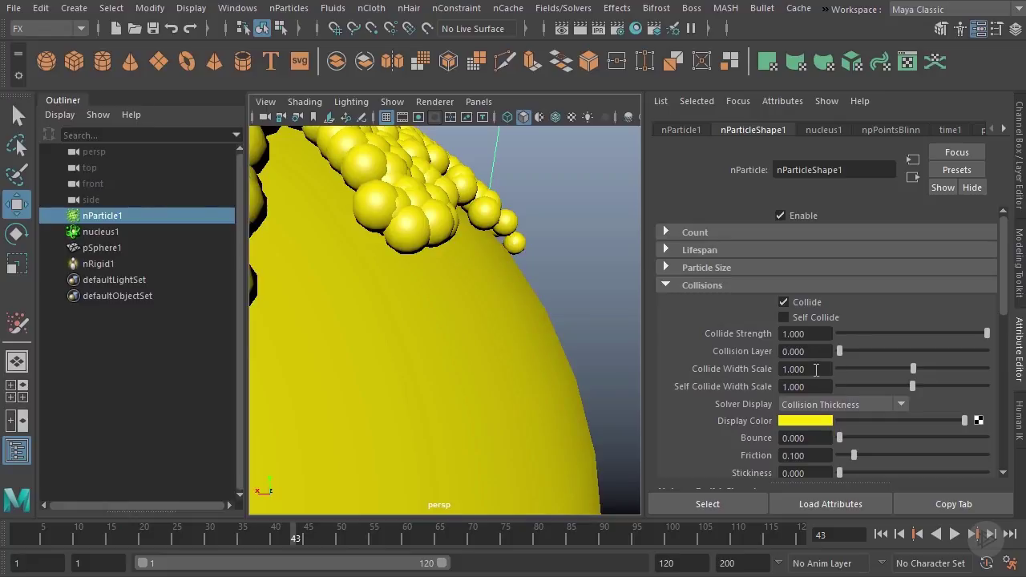
{"action": "left_click_drag", "start_coordinate": [913, 370], "coordinate": [854, 370]}
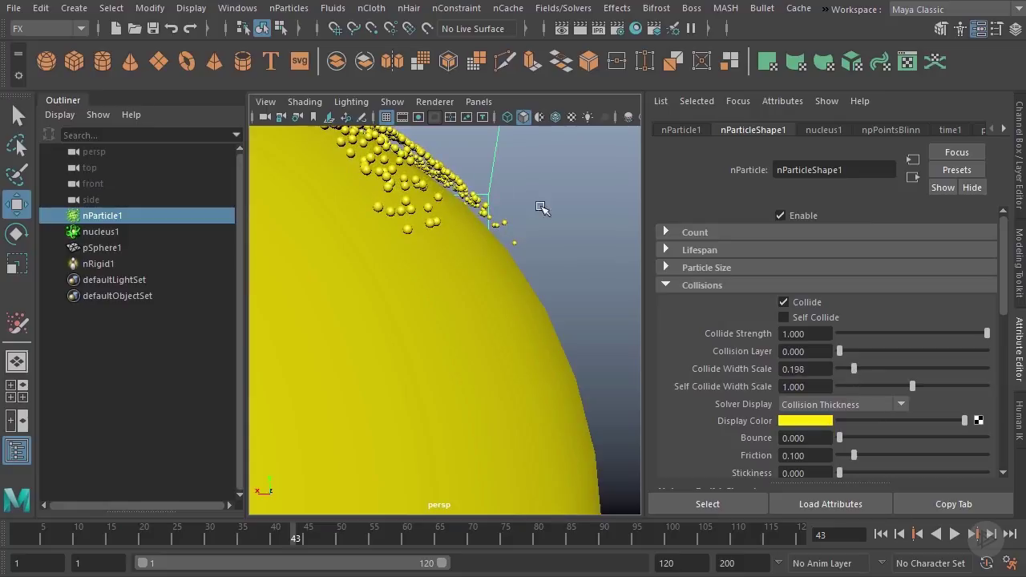
{"action": "left_click", "coordinate": [826, 404]}
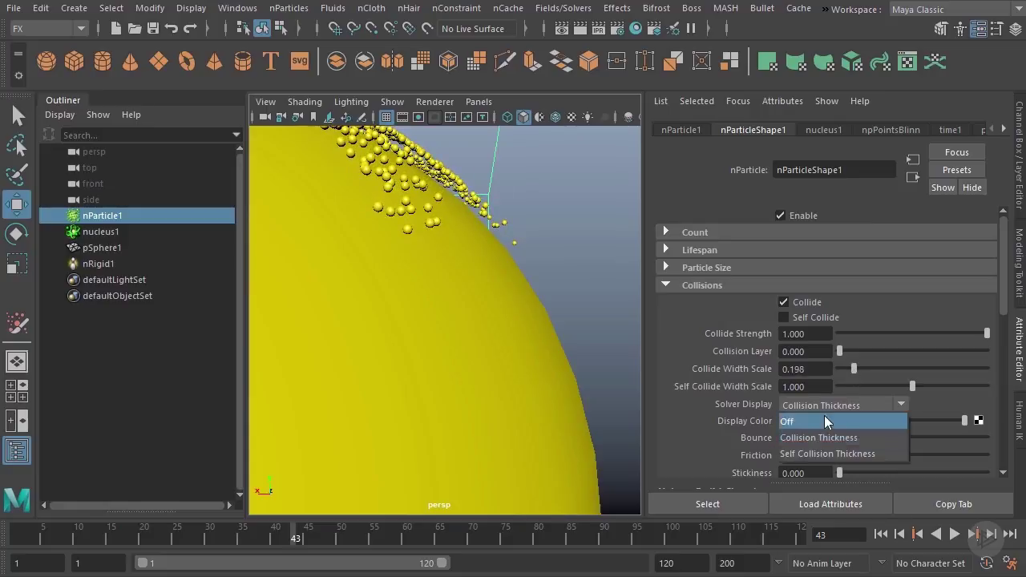
{"action": "left_click", "coordinate": [824, 417]}
- Select the nRigid sphere, reduce its collision Thickness to 0.010 in wireframe display, and rewind to frame 1
{"action": "left_click", "coordinate": [503, 317]}
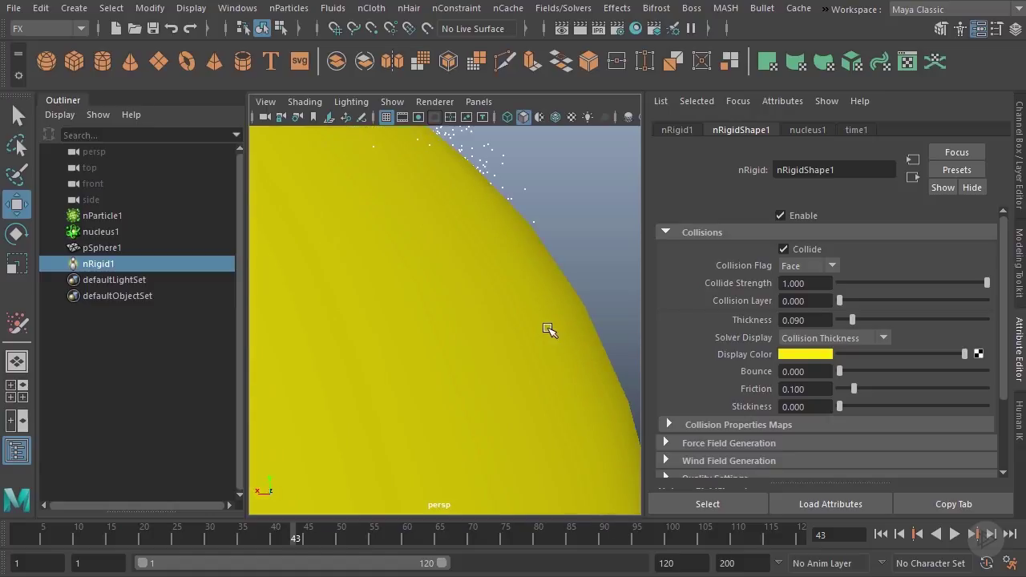
{"action": "key", "text": "4"}
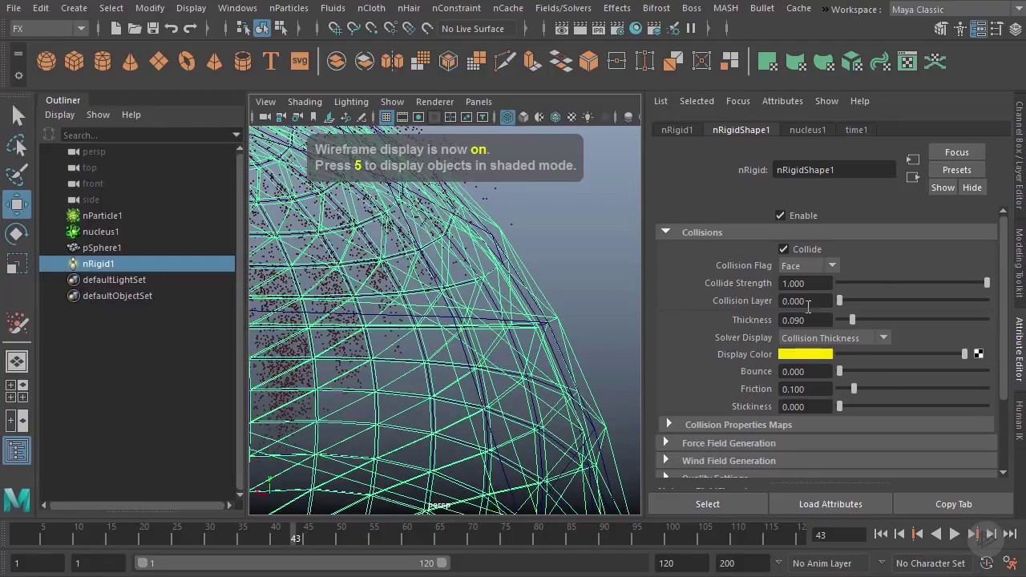
{"action": "left_click_drag", "start_coordinate": [821, 321], "coordinate": [817, 320], "text": "ctrl"}
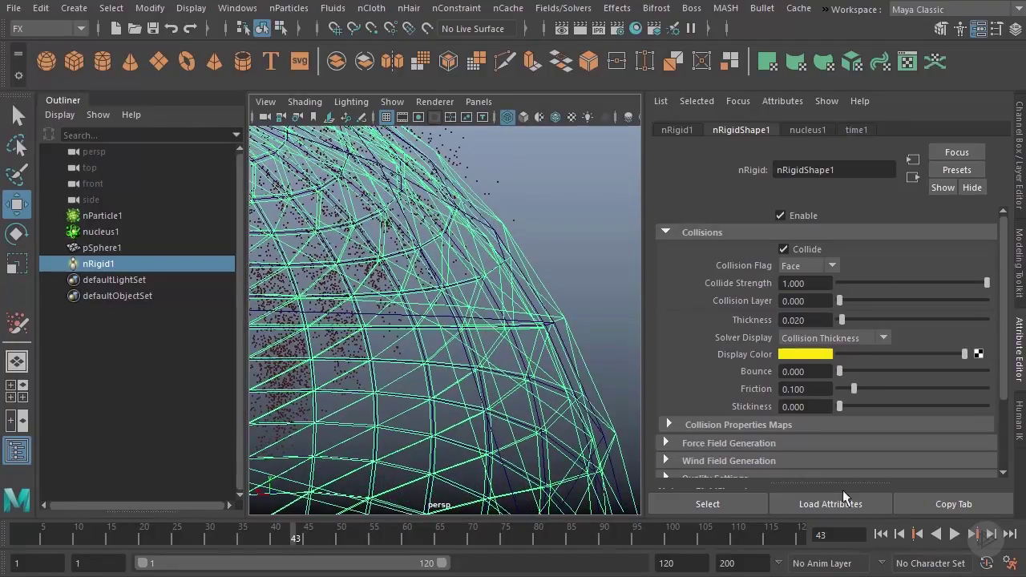
{"action": "left_click", "coordinate": [881, 534]}
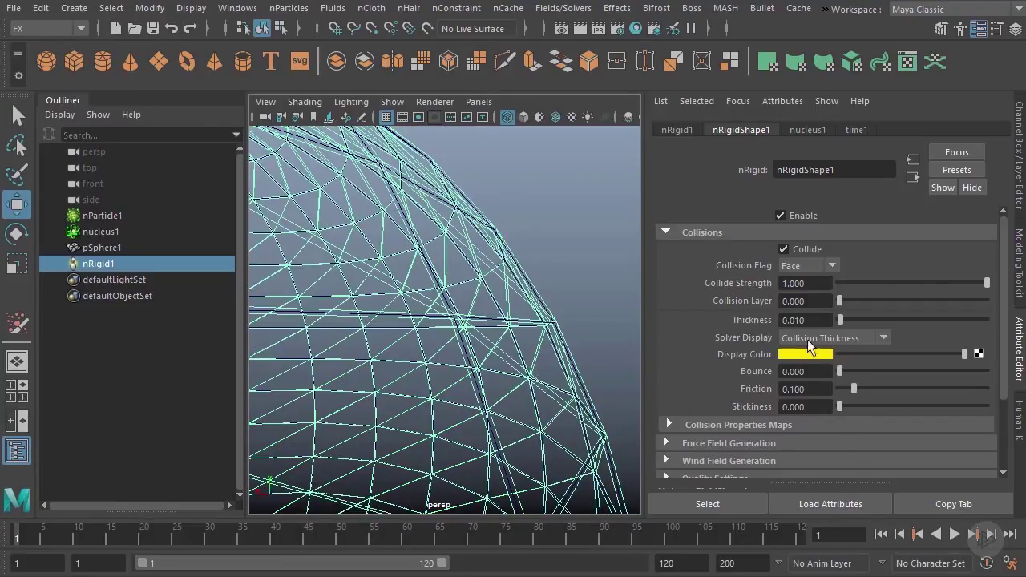
{"action": "left_click", "coordinate": [881, 534]}
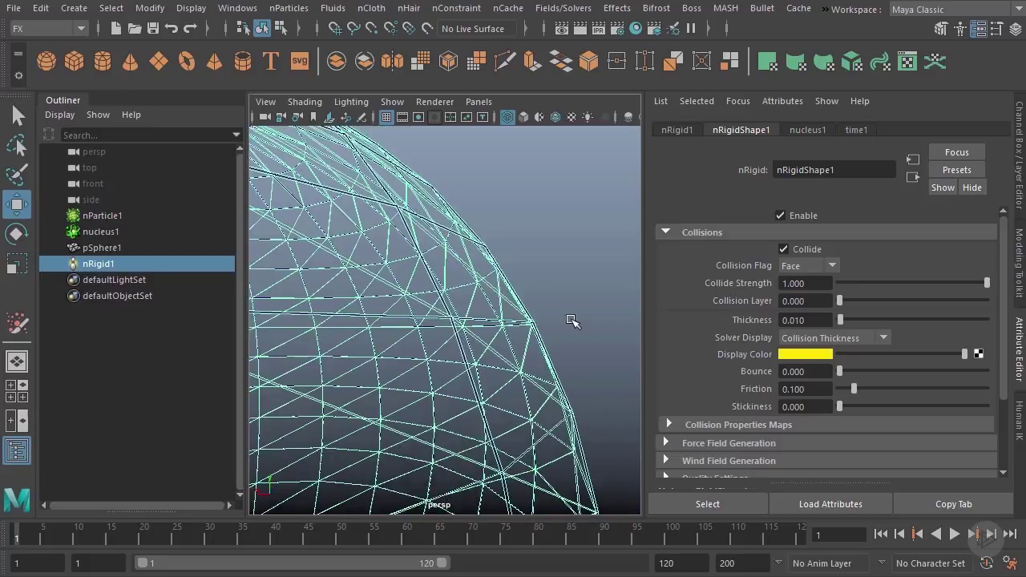
- Return to shaded display, turn nRigidShape1's Solver Display off, and play the simulation to frame 54
{"action": "key", "text": "5"}
{"action": "left_click", "coordinate": [851, 343]}
{"action": "left_click", "coordinate": [835, 353]}
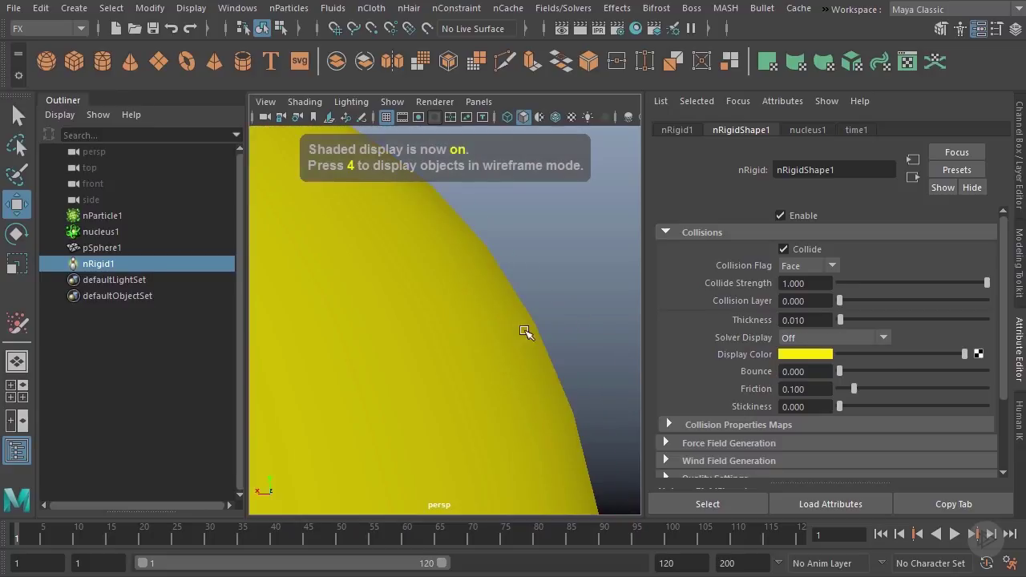
{"action": "scroll", "coordinate": [481, 318], "scroll_direction": "down", "scroll_amount": 5}
{"action": "scroll", "coordinate": [480, 306], "scroll_direction": "up", "scroll_amount": 3}
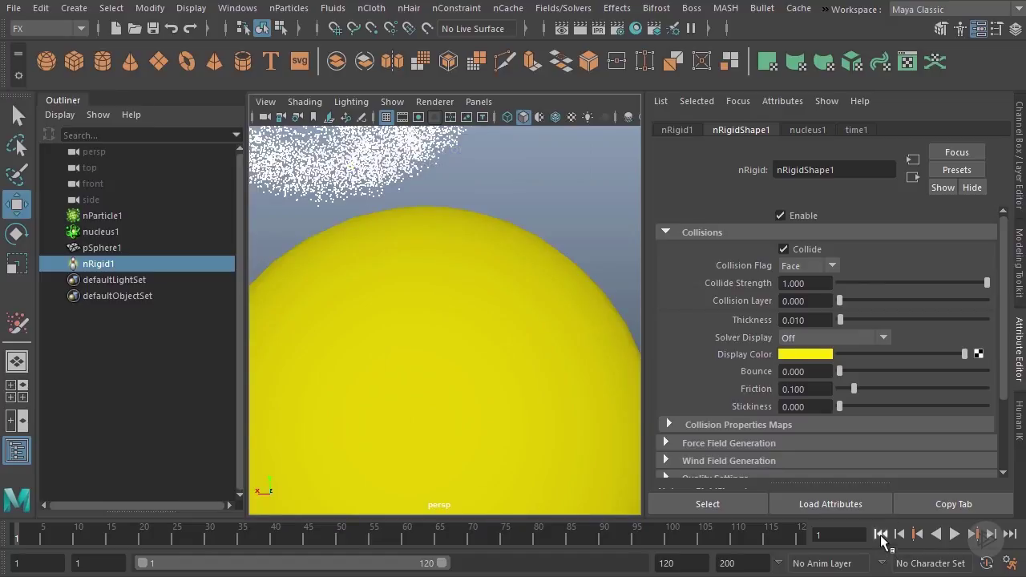
{"action": "left_click", "coordinate": [955, 535]}
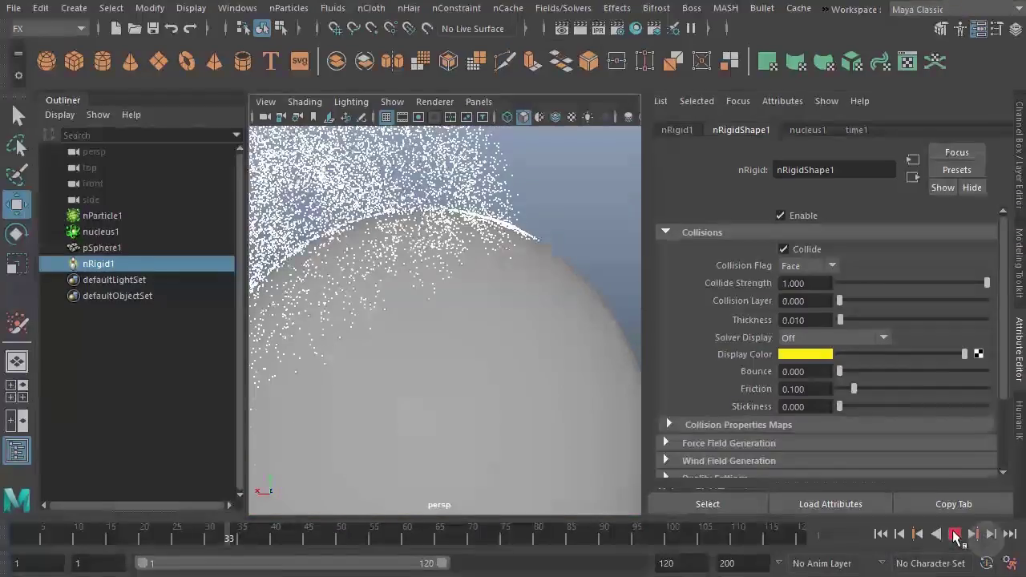
{"action": "left_click", "coordinate": [954, 534]}
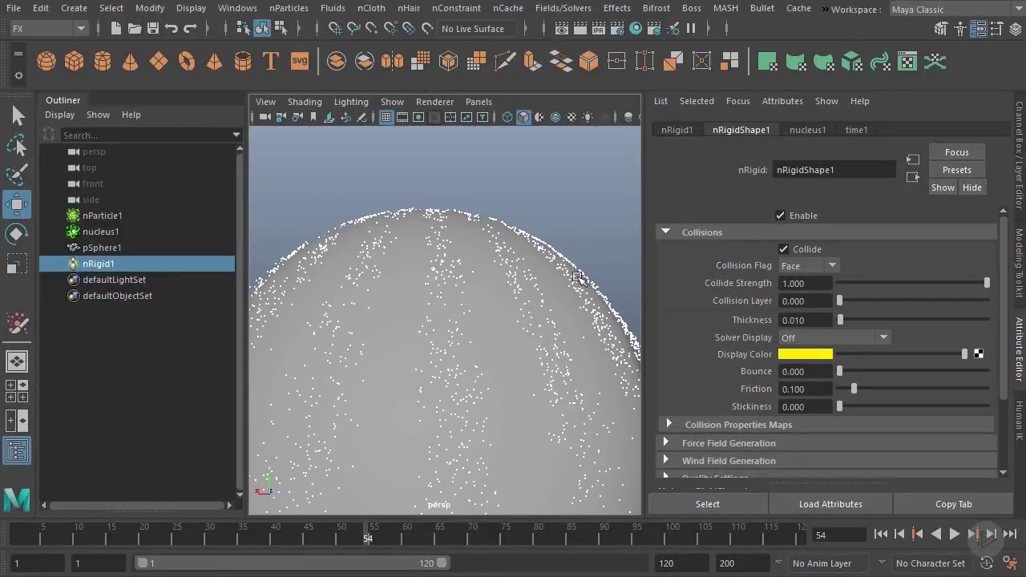
- Set nRigidShape1's Solver Display back to Collision Thickness and rewind to frame 1
{"action": "left_click", "coordinate": [807, 266]}
{"action": "left_click", "coordinate": [807, 267]}
{"action": "left_click", "coordinate": [818, 337]}
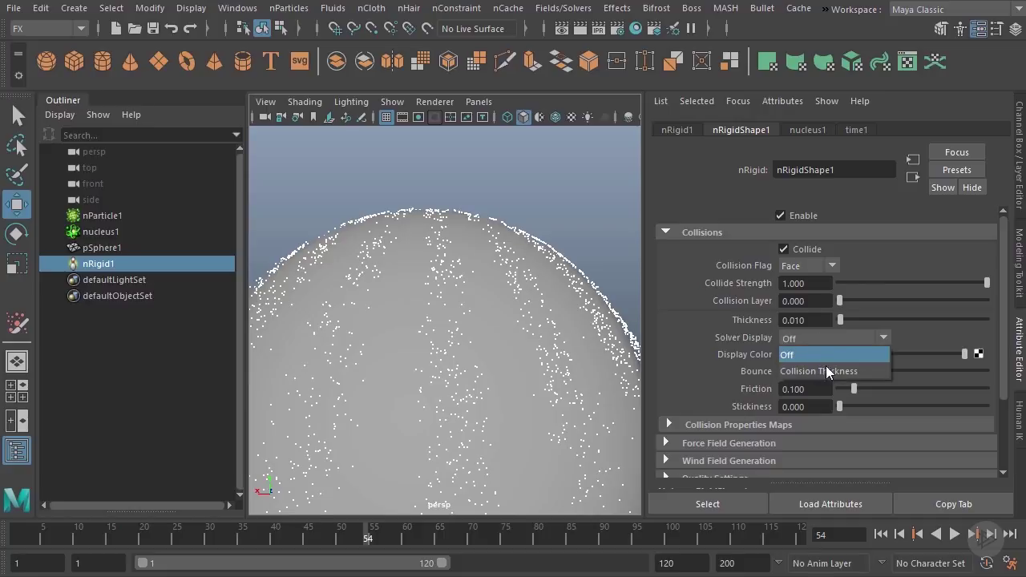
{"action": "left_click", "coordinate": [822, 369]}
{"action": "key", "text": "alt+shift+v"}
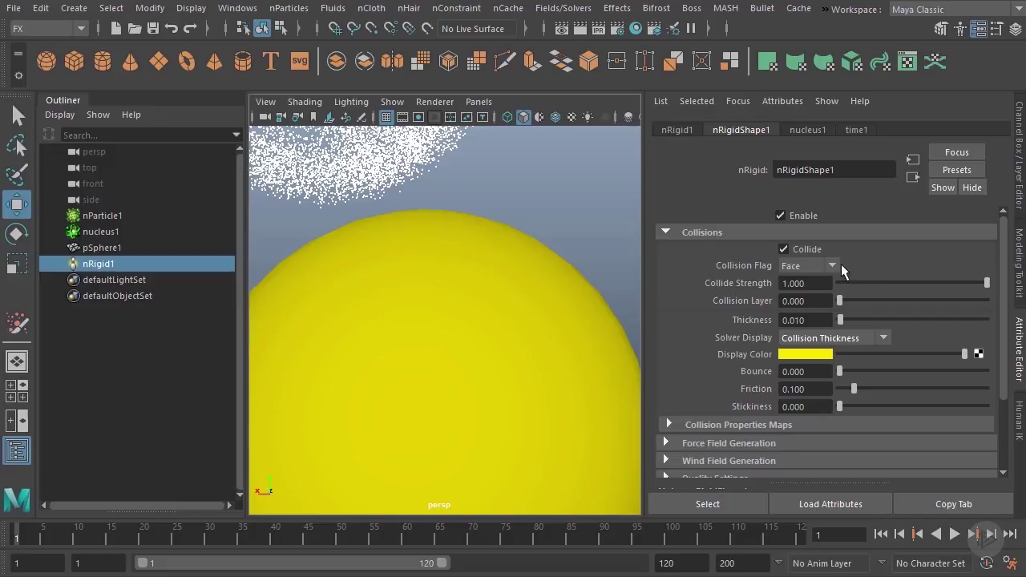
- Set nRigidShape1's Collision Flag to Vertex and inspect the collision points on the sphere's surface up close
{"action": "left_click", "coordinate": [834, 265]}
{"action": "left_click", "coordinate": [793, 283]}
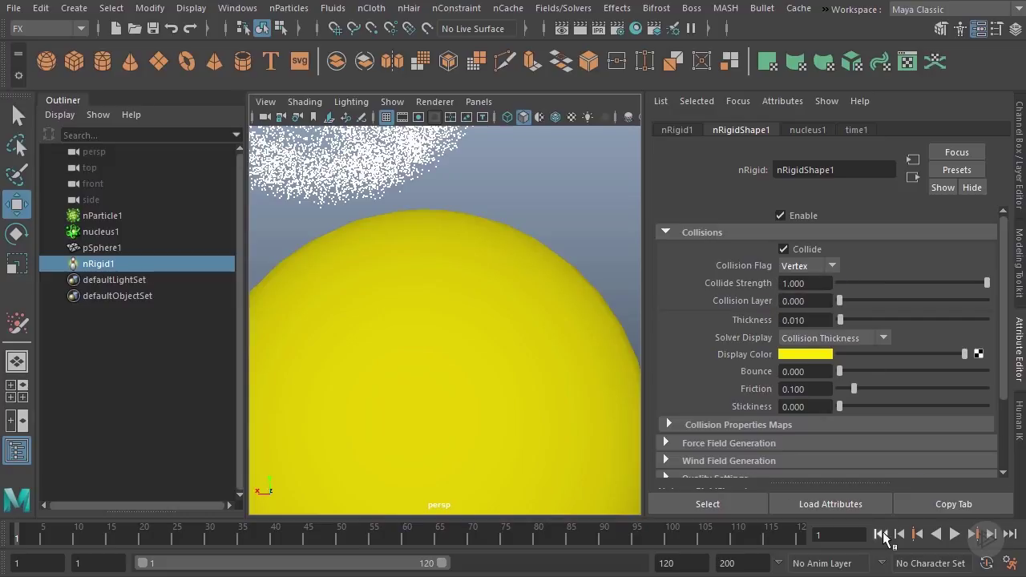
{"action": "left_click_drag", "start_coordinate": [537, 320], "coordinate": [421, 256], "text": "alt"}
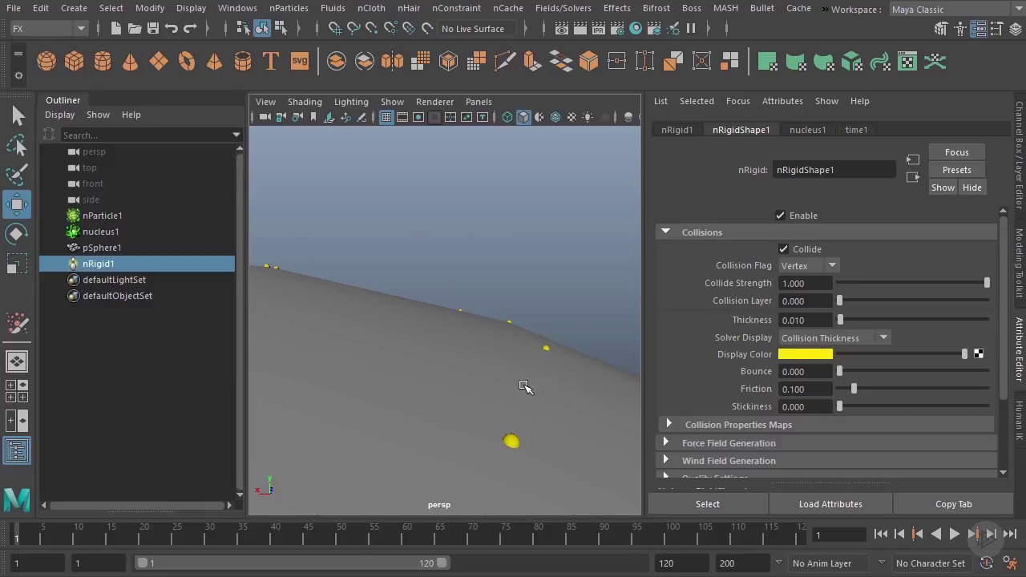
- Set nRigidShape1's Collision Flag to Edge, rewind to frame 1, and inspect the collision edges on the sphere's surface
{"action": "left_click", "coordinate": [815, 270]}
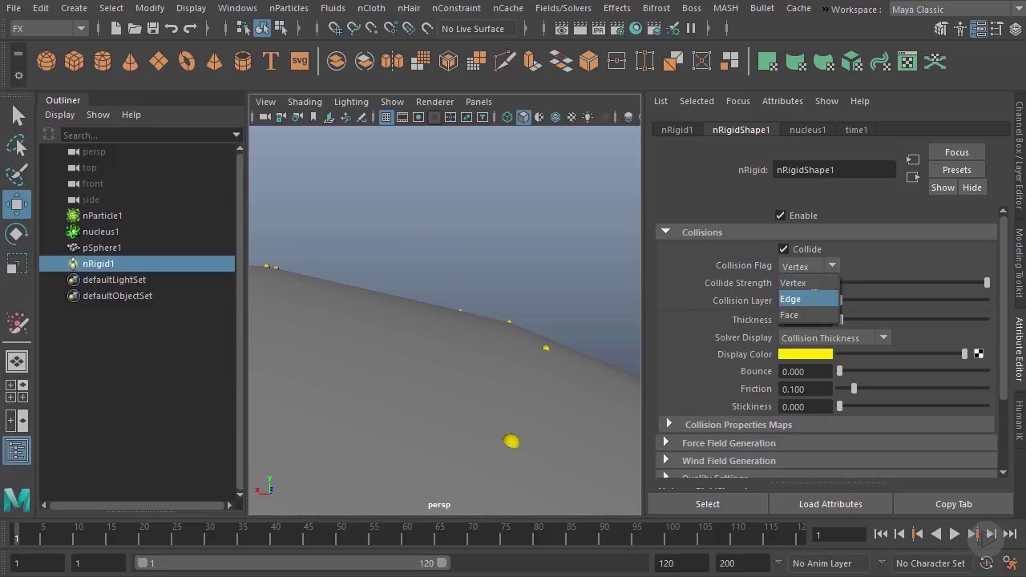
{"action": "left_click", "coordinate": [802, 293]}
{"action": "left_click", "coordinate": [880, 534]}
{"action": "left_click_drag", "start_coordinate": [555, 392], "coordinate": [446, 362], "text": "alt"}
{"action": "left_click_drag", "start_coordinate": [453, 432], "coordinate": [490, 414], "text": "alt"}
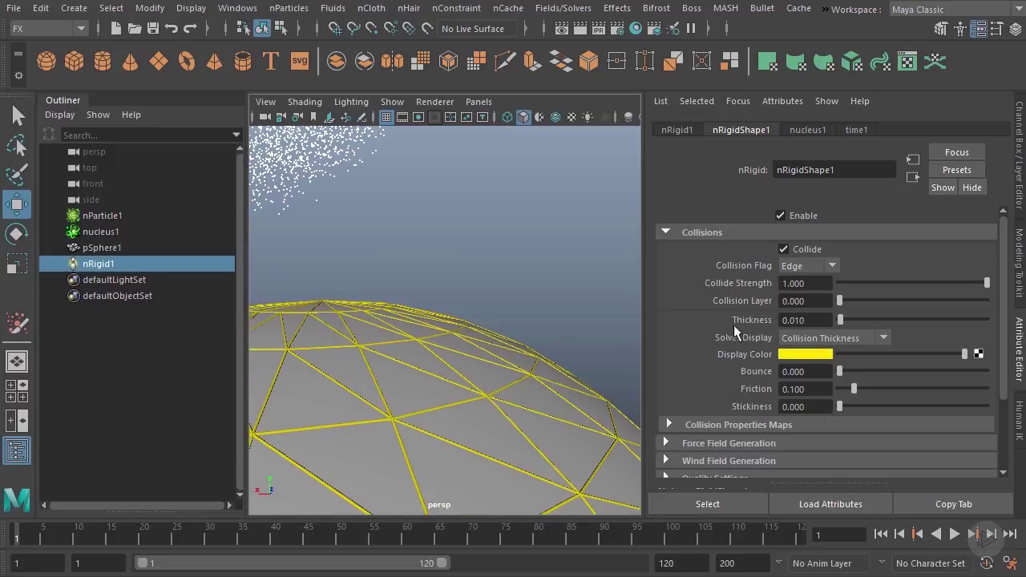
- Set nRigidShape1's Collision Flag to Face, turn its Solver Display off, and rewind to frame 1
{"action": "left_click", "coordinate": [809, 265]}
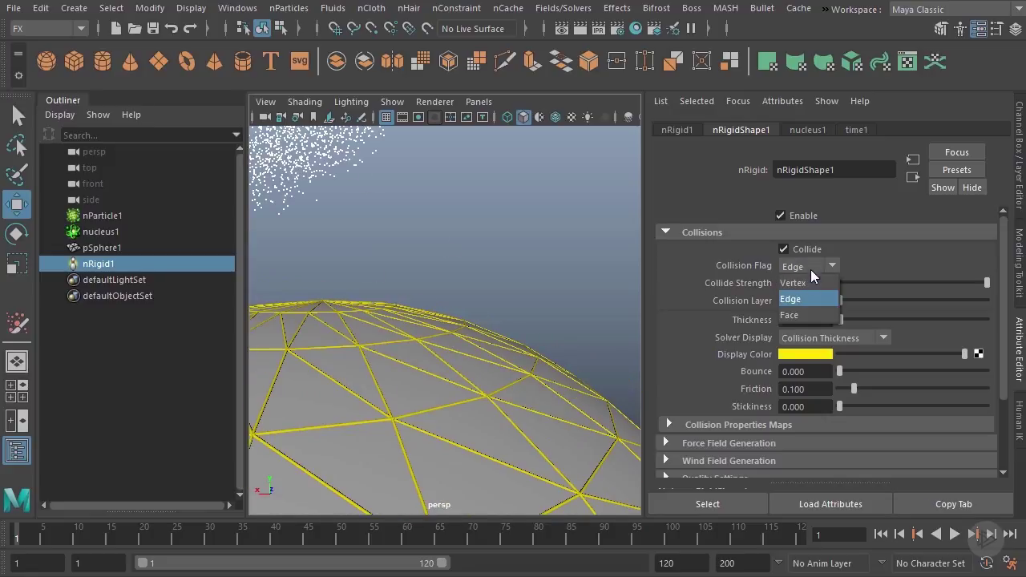
{"action": "left_click", "coordinate": [805, 314]}
{"action": "left_click", "coordinate": [881, 534]}
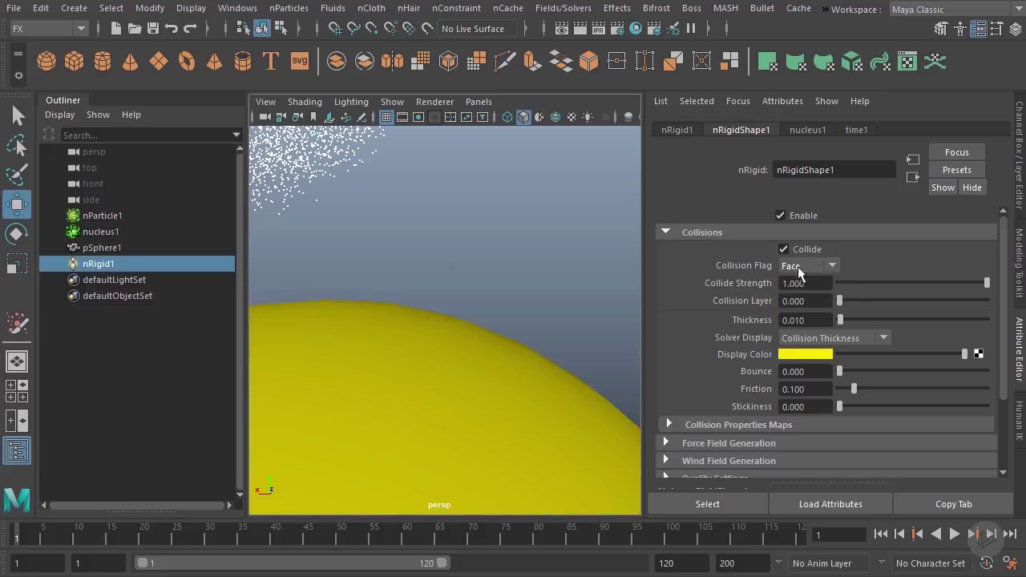
{"action": "left_click", "coordinate": [834, 337]}
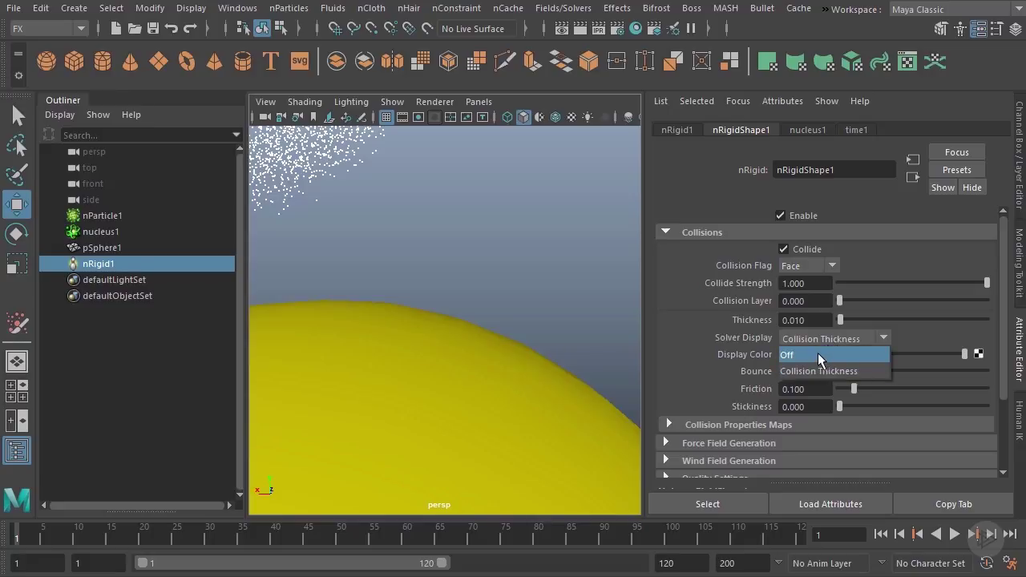
{"action": "left_click", "coordinate": [818, 354]}
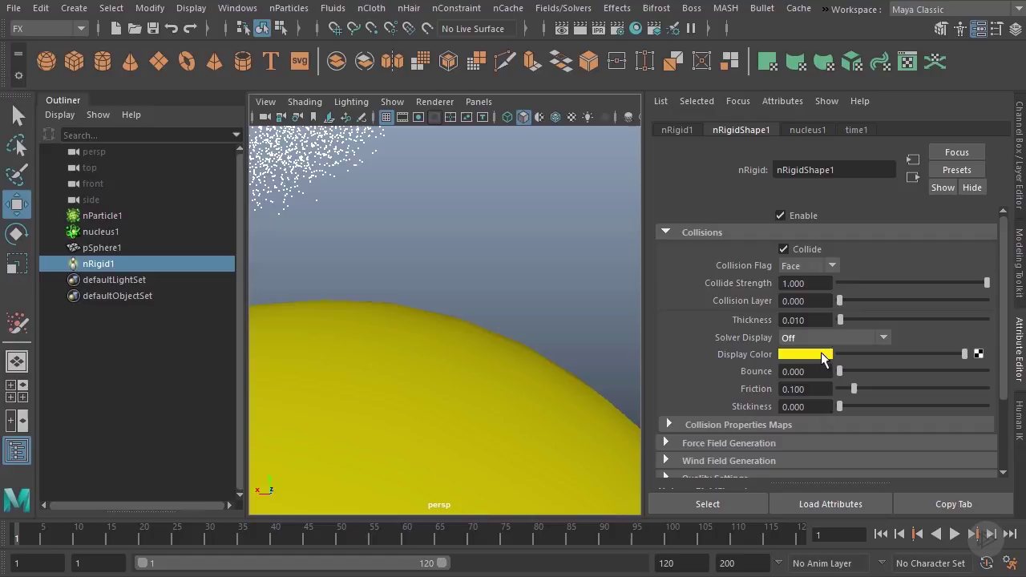
{"action": "left_click", "coordinate": [881, 534]}
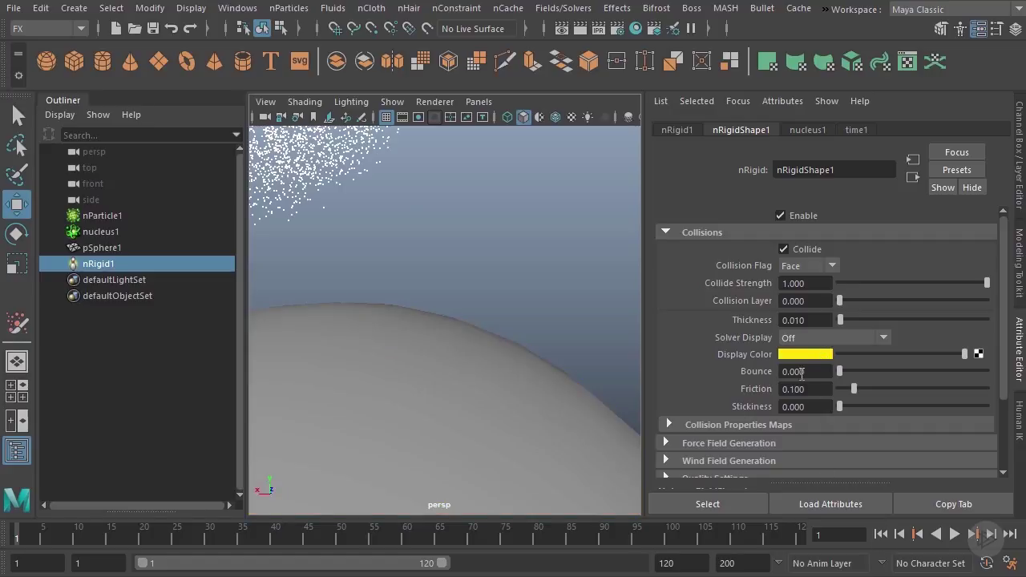
- Raise nRigidShape1's Bounce to 0.379 and play the simulation to frame 96
{"action": "right_click_drag", "start_coordinate": [440, 378], "coordinate": [443, 276], "text": "alt"}
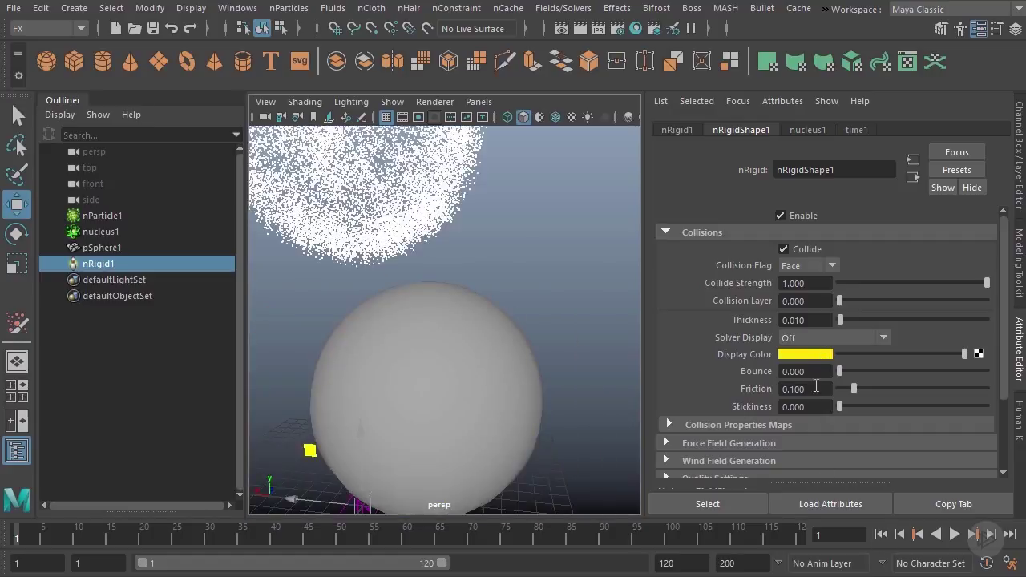
{"action": "left_click_drag", "start_coordinate": [841, 371], "coordinate": [895, 372]}
{"action": "left_click", "coordinate": [954, 533]}
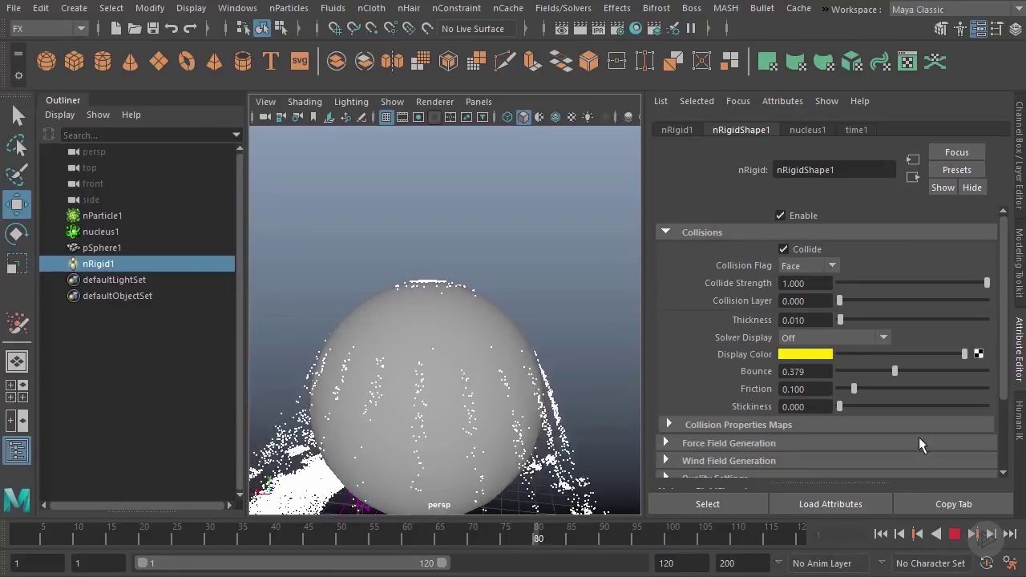
{"action": "key", "text": "Escape"}
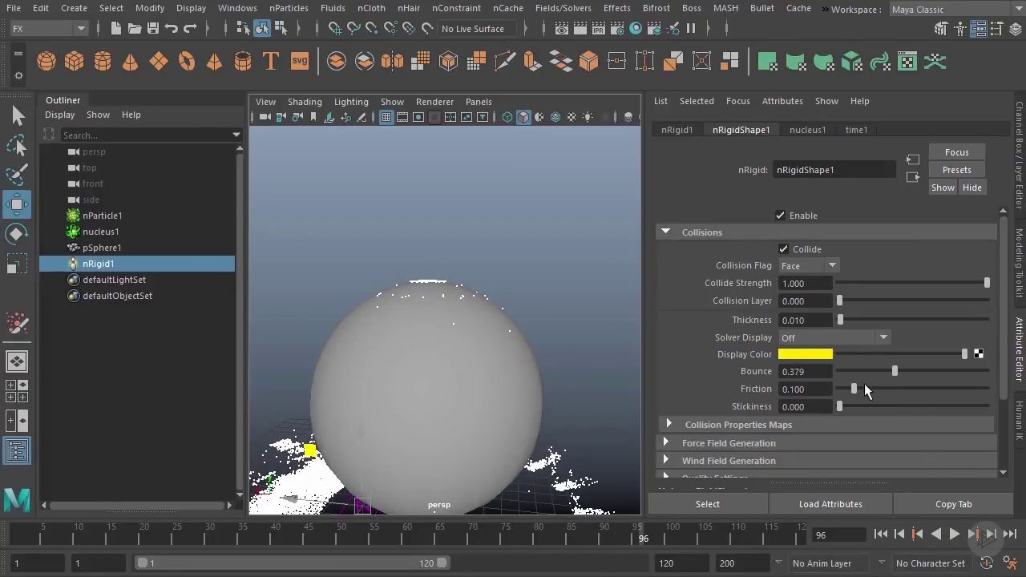
- Raise nRigidShape1's Friction to 0.923 and replay the simulation from frame 1 to frame 105
{"action": "left_click_drag", "start_coordinate": [973, 393], "coordinate": [976, 392]}
{"action": "left_click", "coordinate": [880, 534]}
{"action": "left_click", "coordinate": [954, 534]}
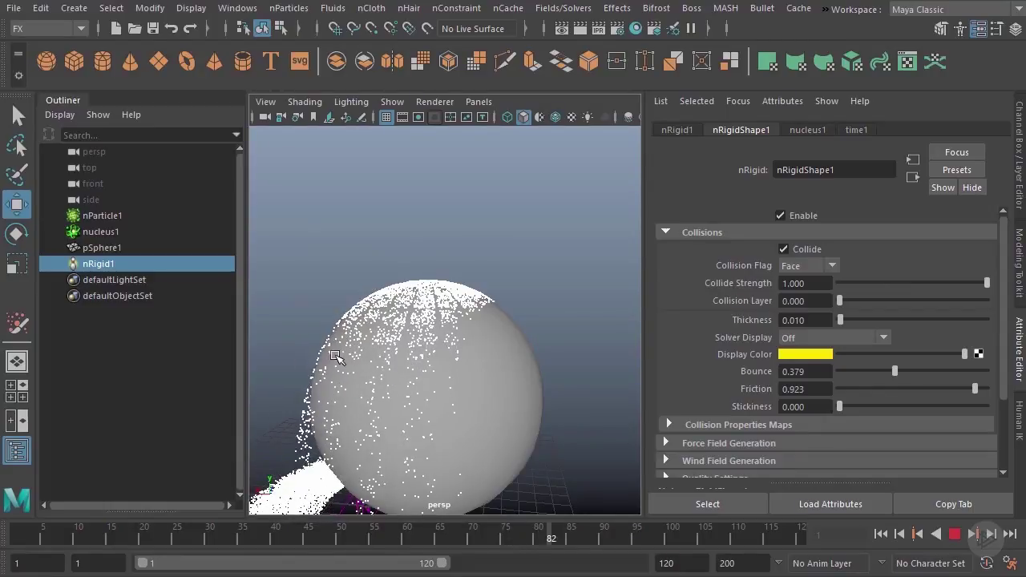
{"action": "left_click", "coordinate": [953, 535]}
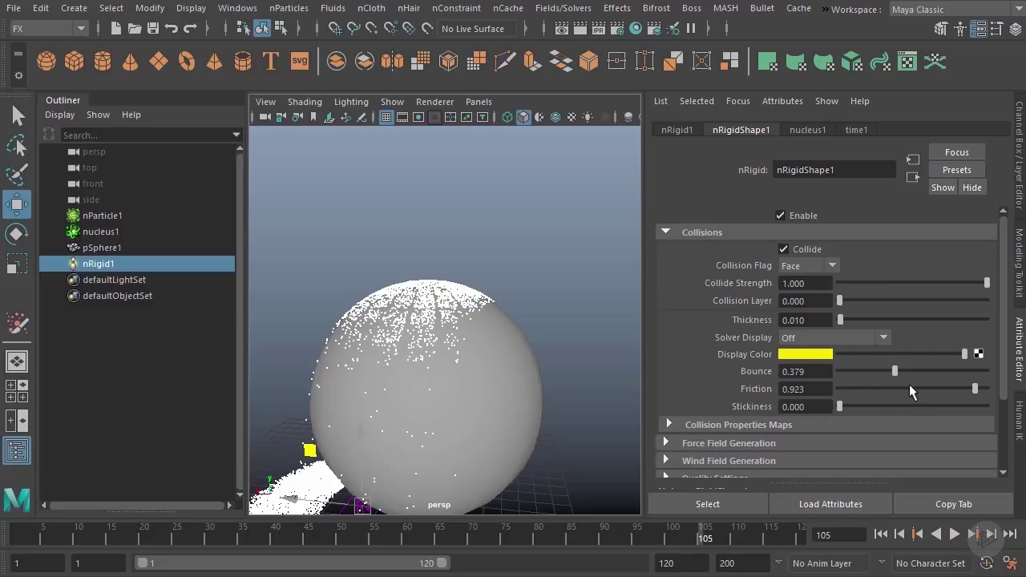
- Set nRigidShape1's Bounce and Friction to 0 and Stickiness to 1.901, and replay the simulation from frame 1 to frame 91
{"action": "left_click_drag", "start_coordinate": [910, 388], "coordinate": [848, 389]}
{"action": "left_click_drag", "start_coordinate": [970, 407], "coordinate": [979, 408]}
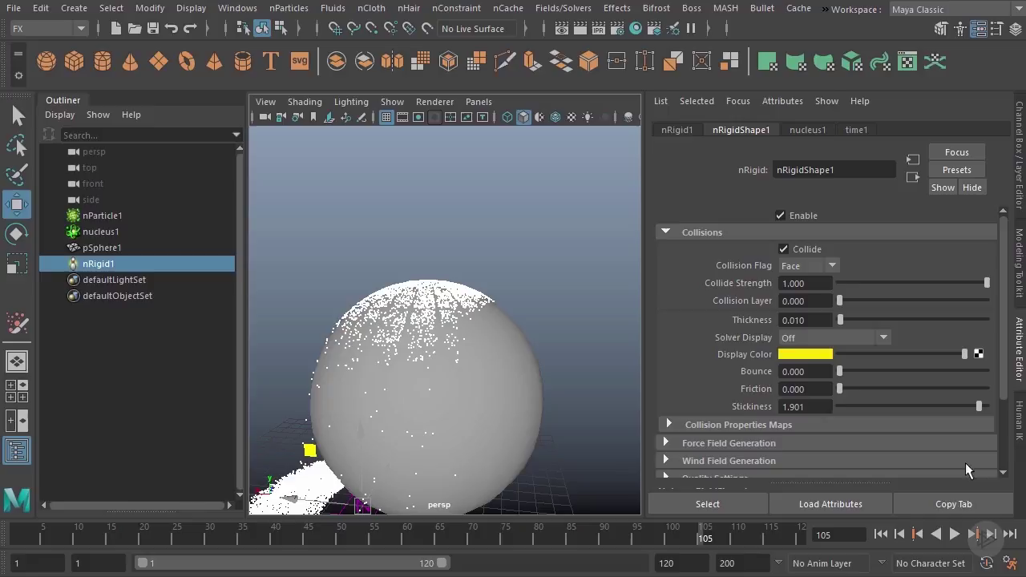
{"action": "left_click", "coordinate": [881, 534]}
{"action": "left_click", "coordinate": [953, 534]}
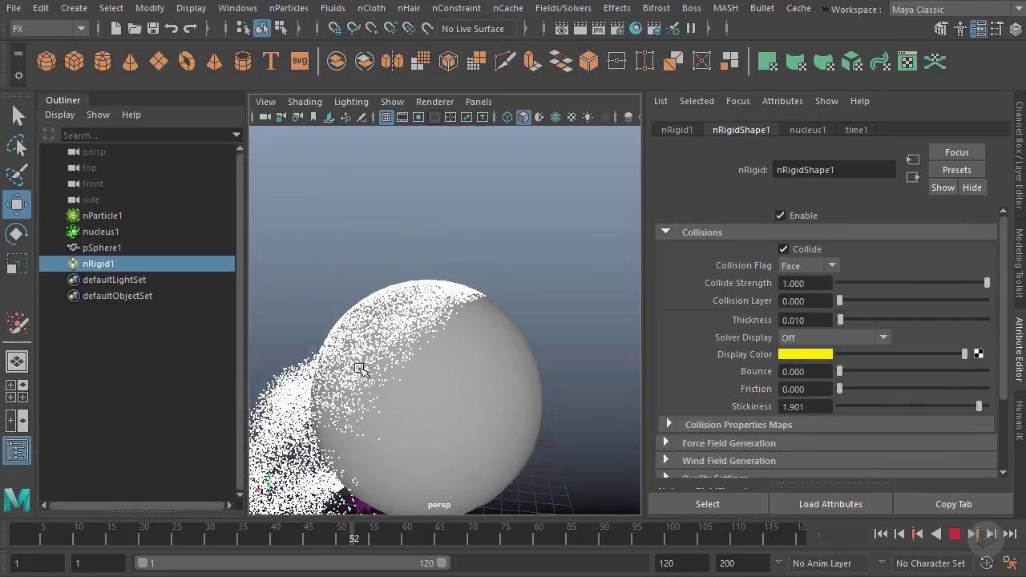
{"action": "left_click_drag", "start_coordinate": [422, 424], "coordinate": [457, 377], "text": "alt"}
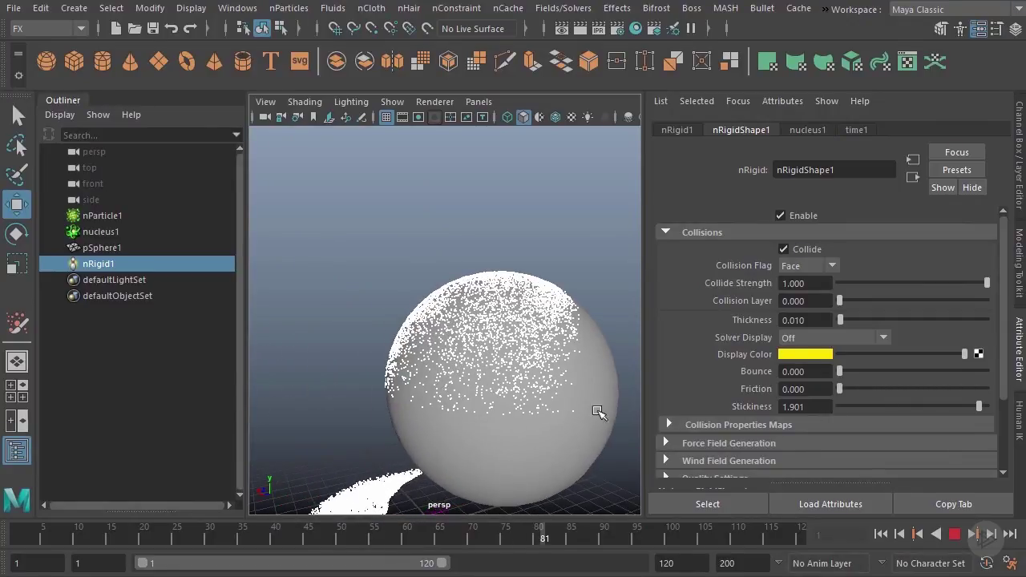
{"action": "left_click", "coordinate": [954, 534]}
{"action": "mouse_move", "coordinate": [464, 363]}
{"action": "left_mouse_down", "text": "alt"}
{"action": "mouse_move", "coordinate": [591, 359]}
{"action": "mouse_move", "coordinate": [436, 348]}
{"action": "mouse_move", "coordinate": [453, 359]}
{"action": "left_mouse_up", "text": "alt"}
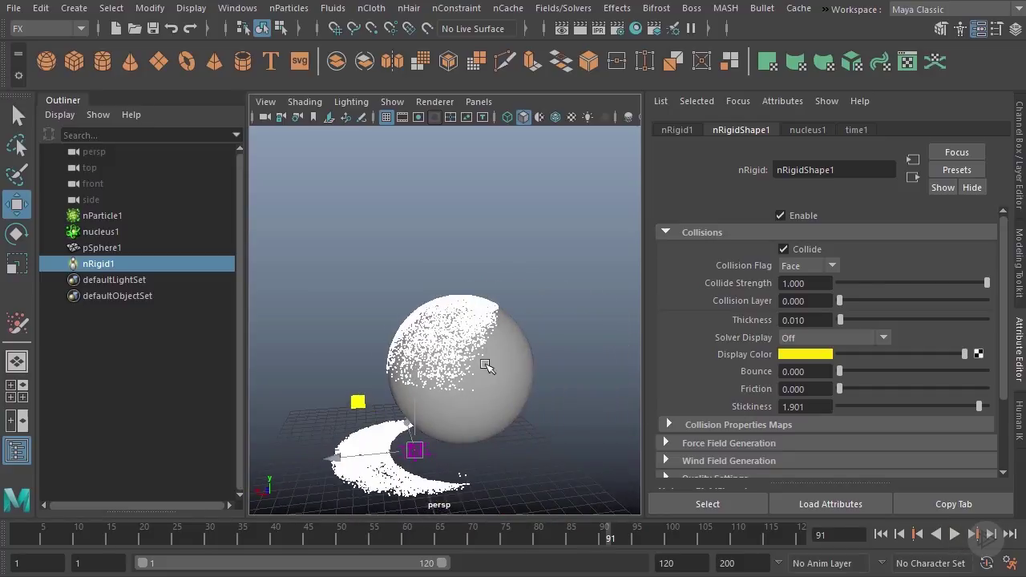
{"action": "right_click_drag", "start_coordinate": [487, 366], "coordinate": [500, 367], "text": "alt"}
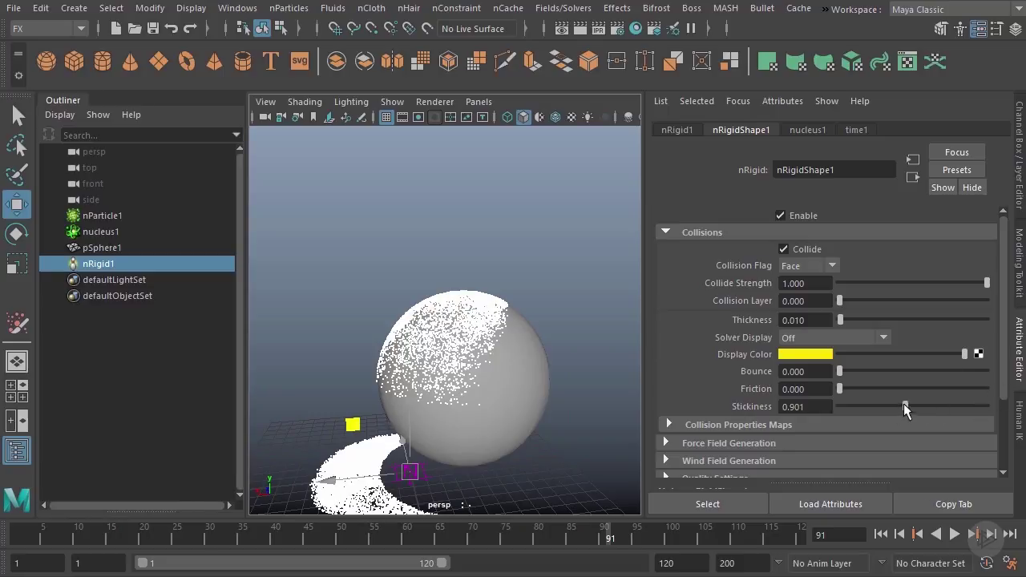
- Set nRigidShape1's Stickiness to 0, Bounce to 0.357 and Friction to 0.192, and rewind to frame 1
{"action": "left_click_drag", "start_coordinate": [850, 406], "coordinate": [892, 375]}
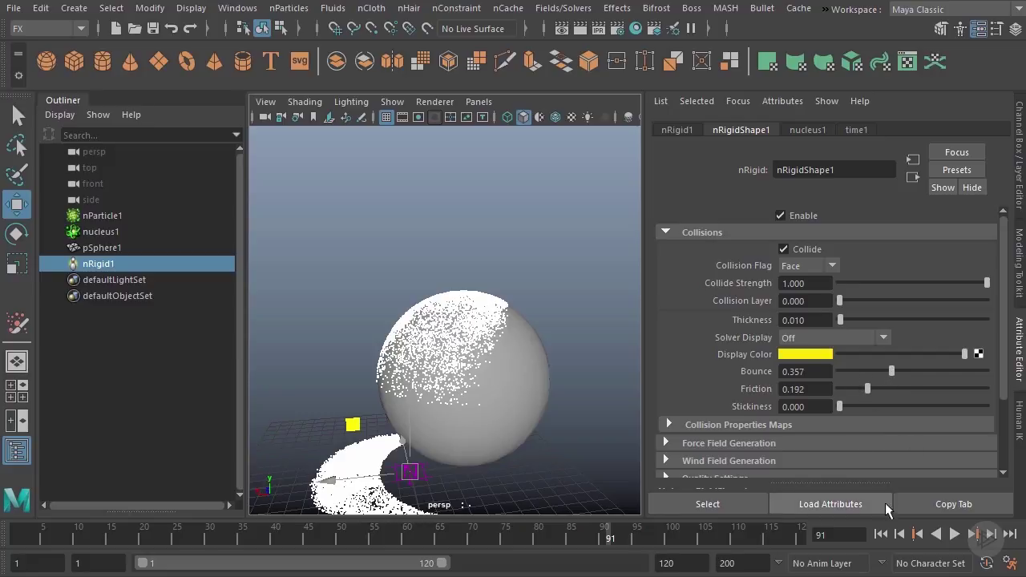
{"action": "left_click", "coordinate": [881, 534]}
{"action": "left_click_drag", "start_coordinate": [533, 374], "coordinate": [483, 371], "text": "alt"}
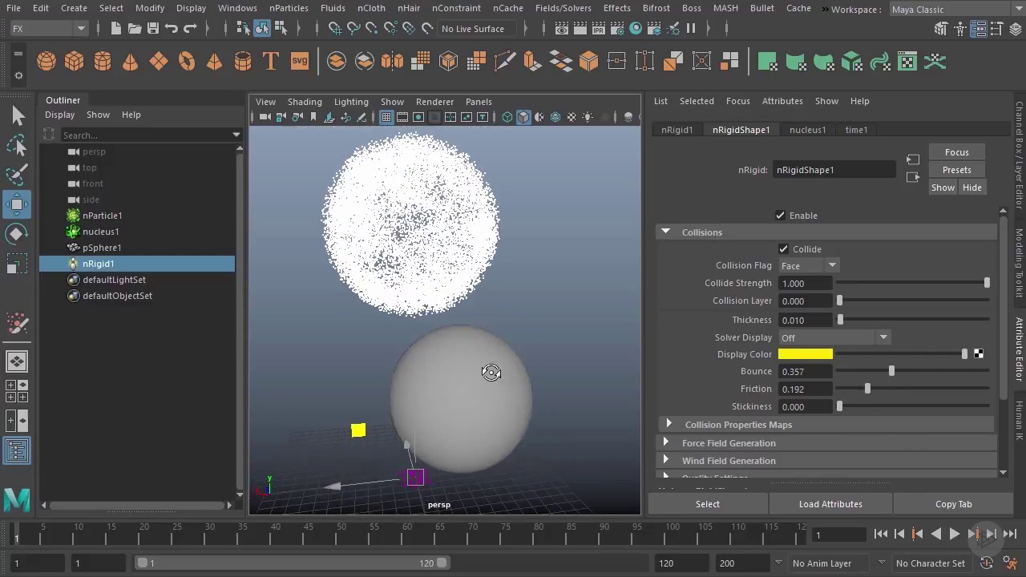
- Play the simulation to frame 74 at full Collide Strength and examine the particles sliding over the sphere
{"action": "double_click", "coordinate": [799, 282]}
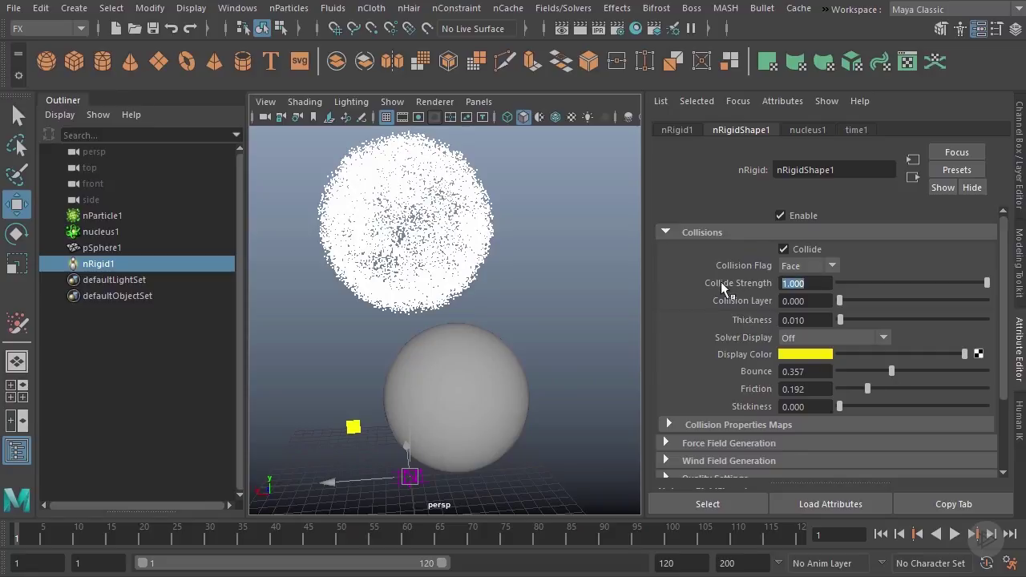
{"action": "left_click", "coordinate": [953, 534]}
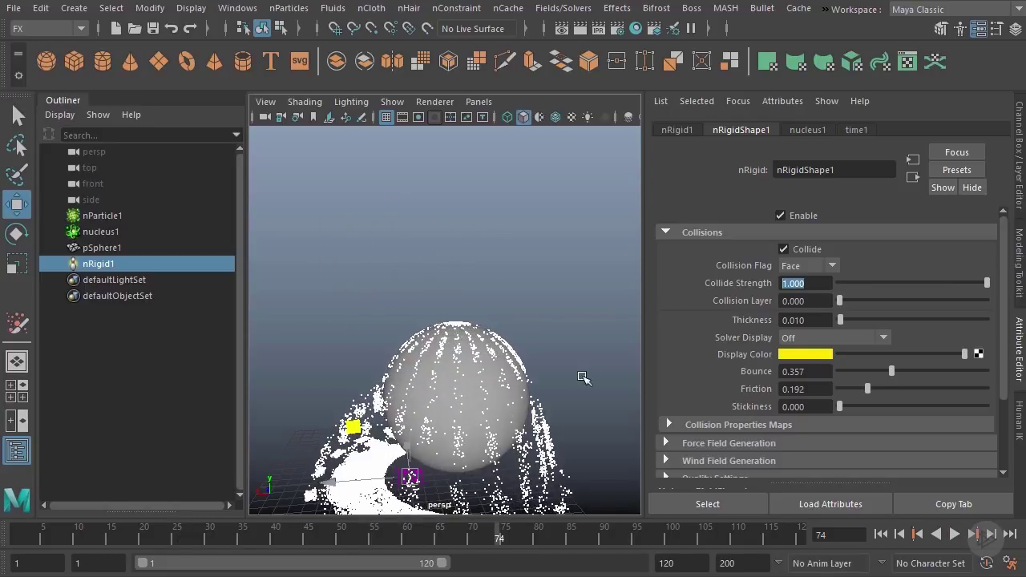
{"action": "key", "text": "Escape"}
{"action": "scroll", "coordinate": [439, 337], "scroll_direction": "up", "scroll_amount": 3}
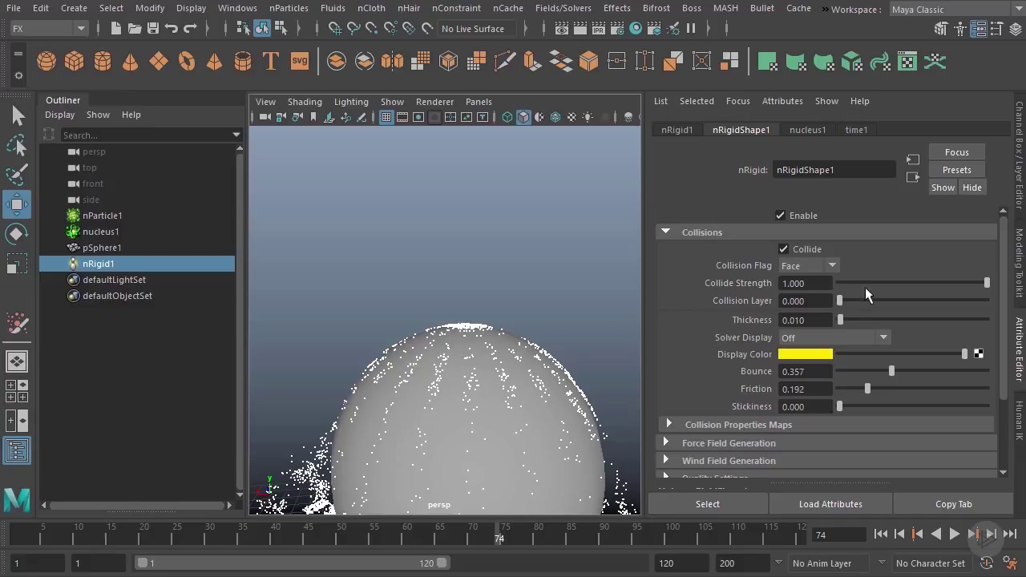
- Reduce nRigidShape1's Collide Strength to 0.25 and replay the simulation from frame 1 to frame 77
{"action": "double_click", "coordinate": [796, 285]}
{"action": "type", "text": ".25"}
{"action": "key", "text": "Return"}
{"action": "left_click", "coordinate": [882, 533]}
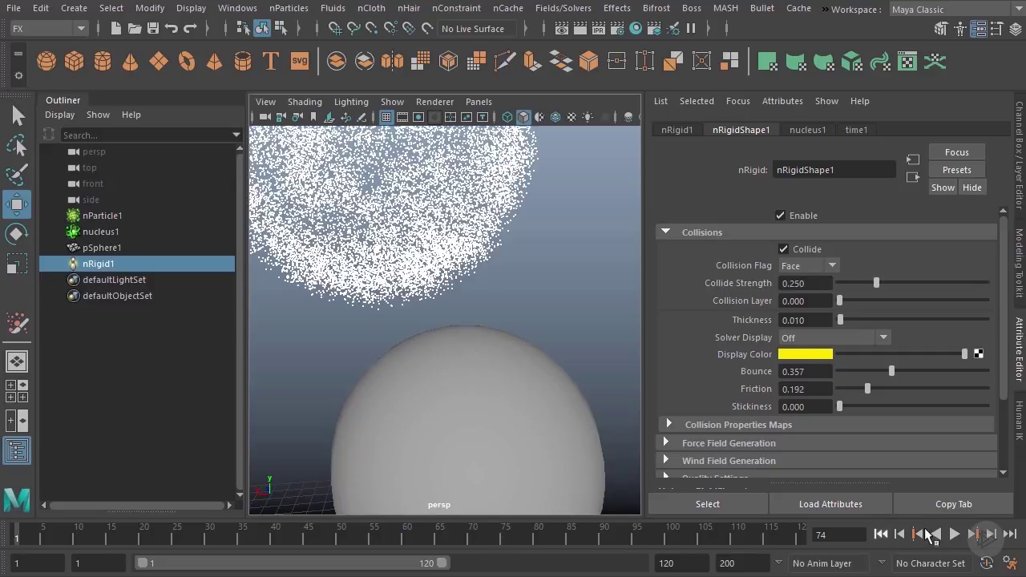
{"action": "left_click", "coordinate": [954, 534]}
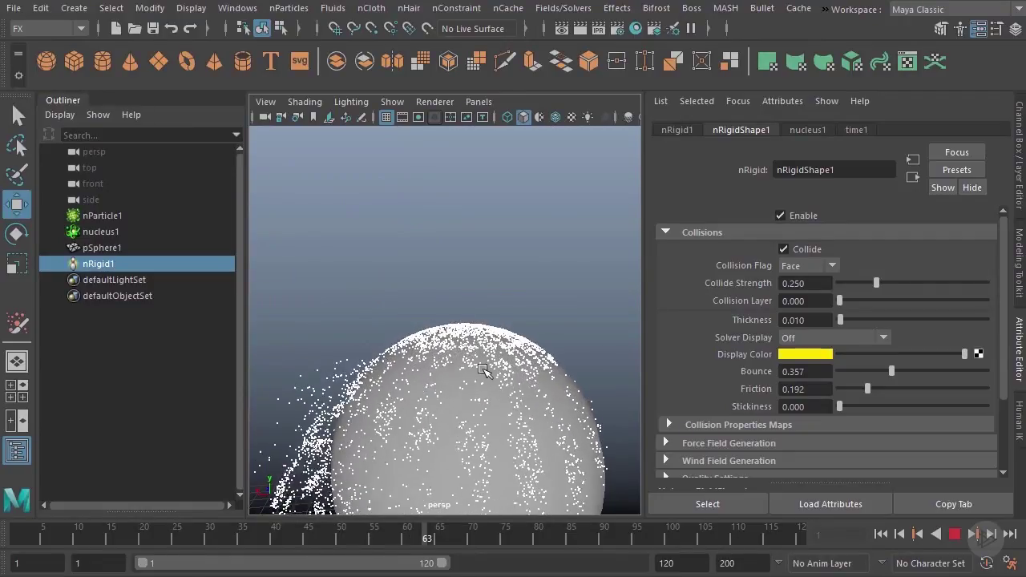
{"action": "left_click", "coordinate": [954, 535]}
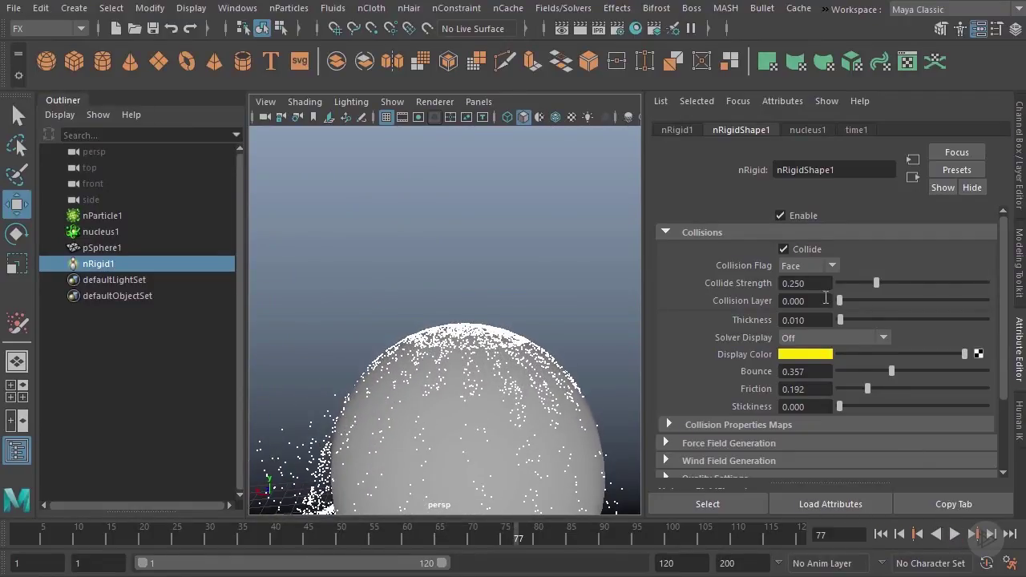
- Set nRigidShape1's Collide Strength back to 1 and rewind to frame 1
{"action": "left_click_drag", "start_coordinate": [825, 285], "coordinate": [780, 299]}
{"action": "type", "text": "1"}
{"action": "left_click", "coordinate": [818, 302]}
{"action": "scroll", "coordinate": [529, 358], "scroll_direction": "down", "scroll_amount": 2}
{"action": "left_click_drag", "start_coordinate": [529, 358], "coordinate": [521, 316], "text": "alt"}
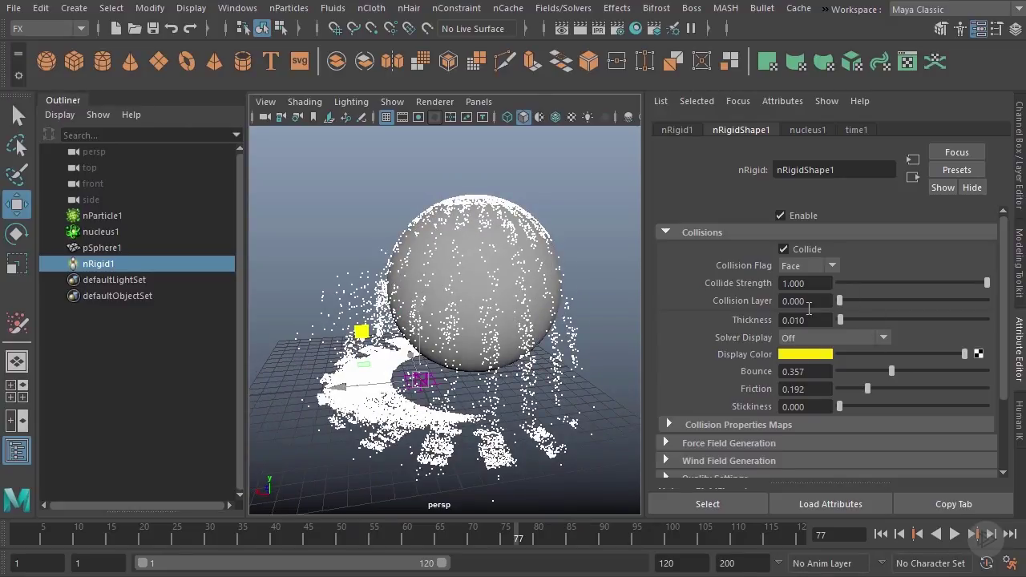
{"action": "key", "text": "alt+shift+v"}
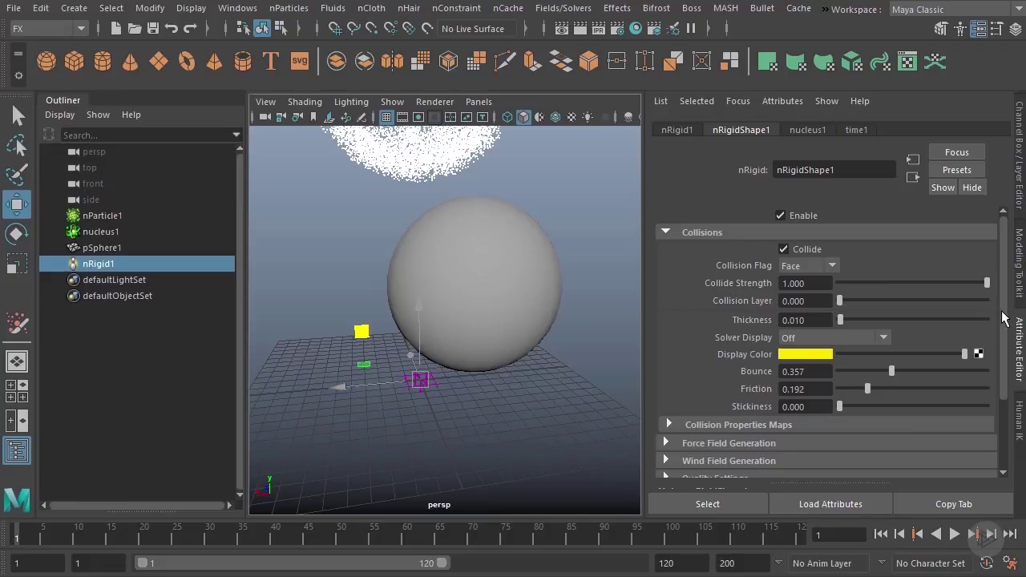
{"action": "scroll", "coordinate": [1007, 331], "scroll_direction": "down", "scroll_amount": 3}
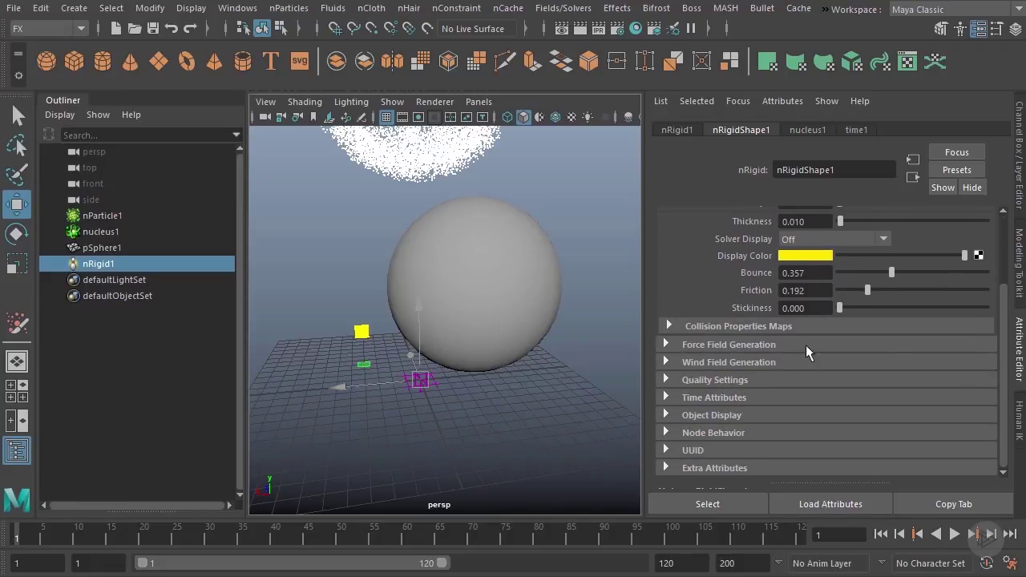
{"action": "scroll", "coordinate": [998, 336], "scroll_direction": "up", "scroll_amount": 3}
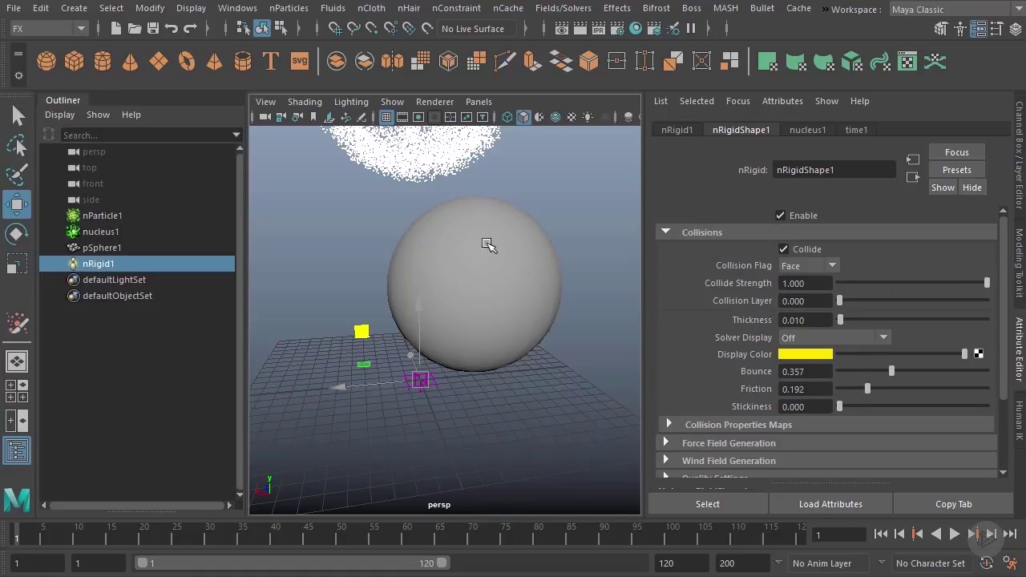
{"action": "left_click_drag", "start_coordinate": [508, 281], "coordinate": [513, 259], "text": "alt"}
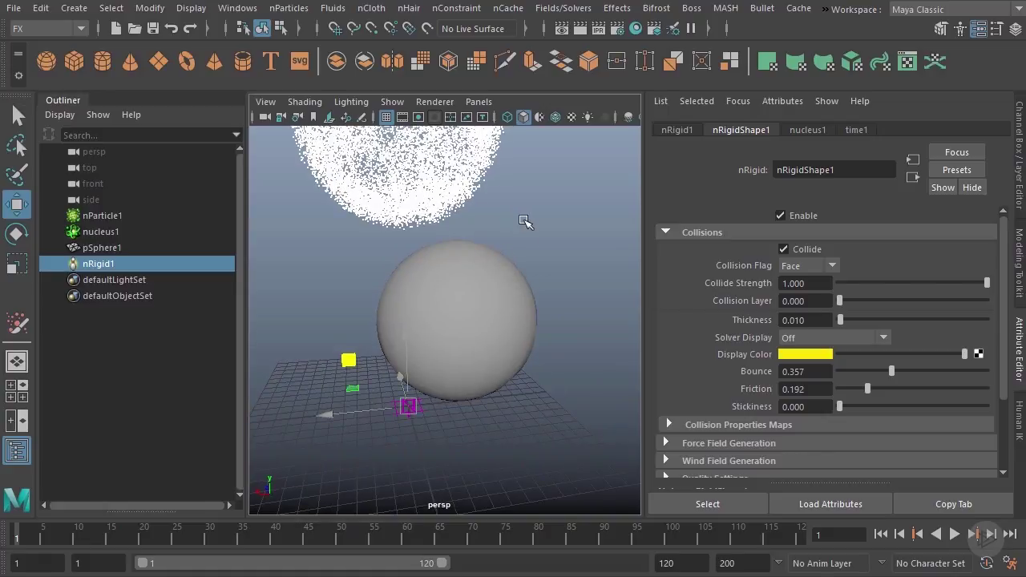